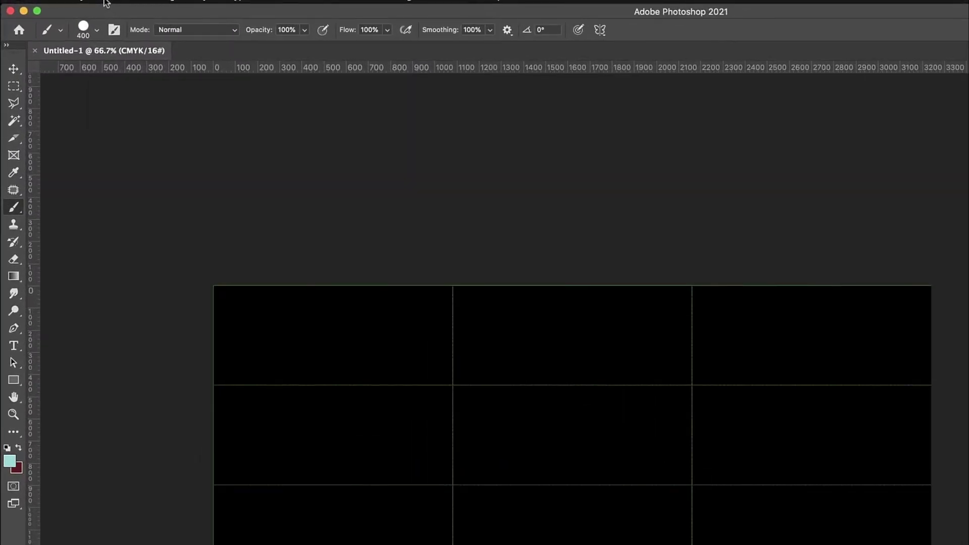
Open the File menu over the black document divided into a three-by-three guide grid.
click(82, 0)
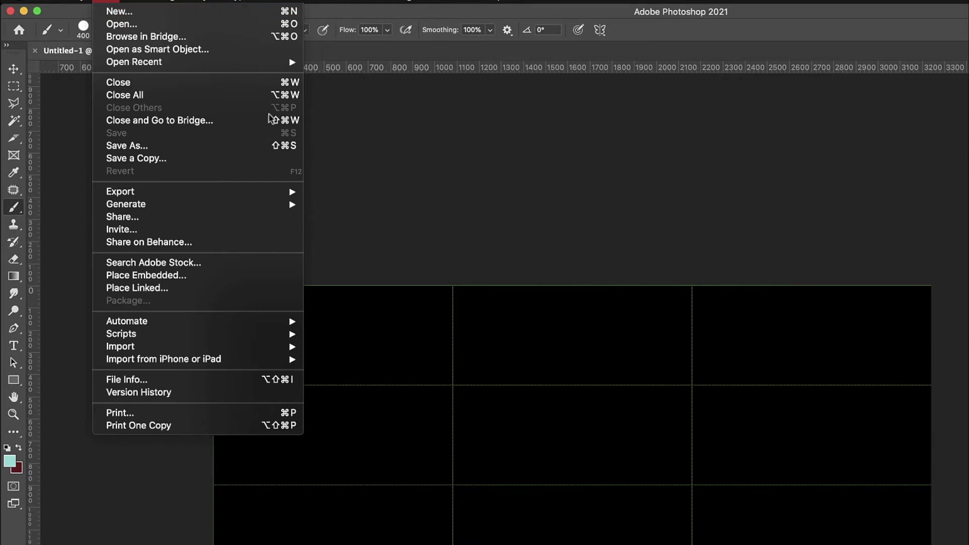
Bring up New Document at 3240 × 1350 px, 300 ppi, with Calculator brought forward.
mouse_move(187, 1)
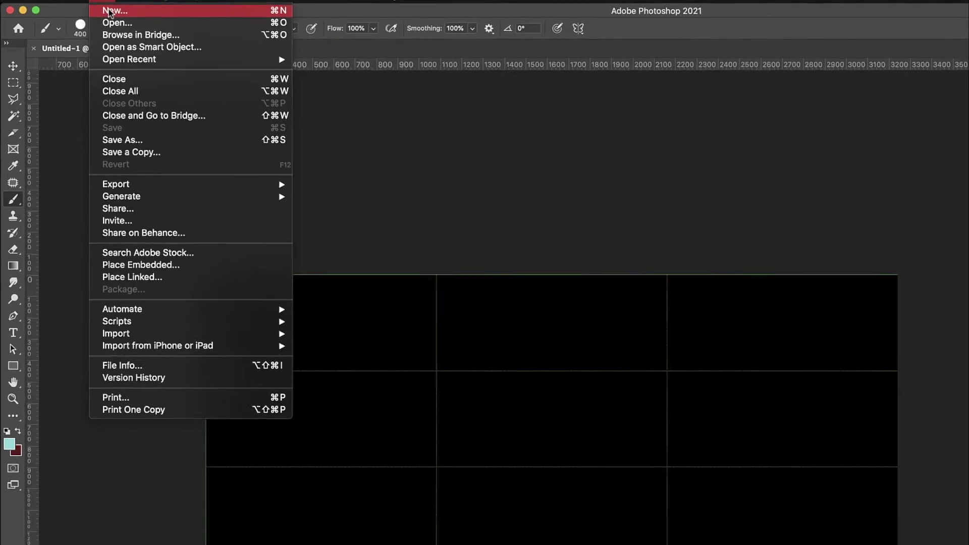
click(103, 1)
key(super+n)
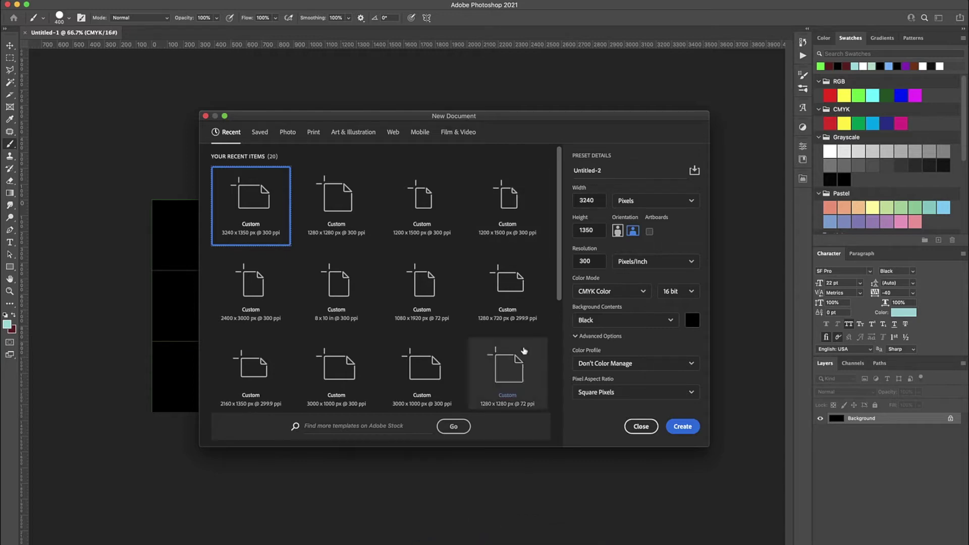
click(520, 536)
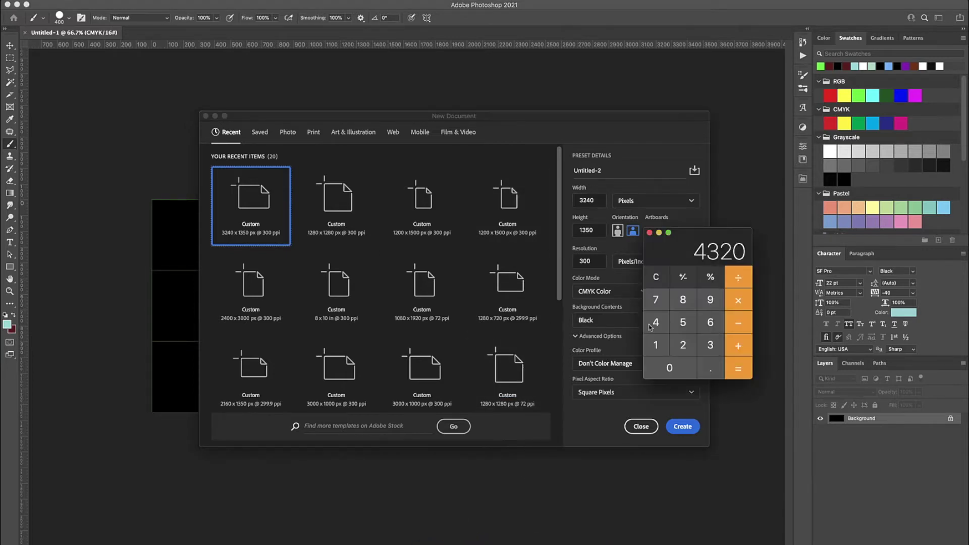
Clear Calculator and compute 1080 × 1080.
click(658, 277)
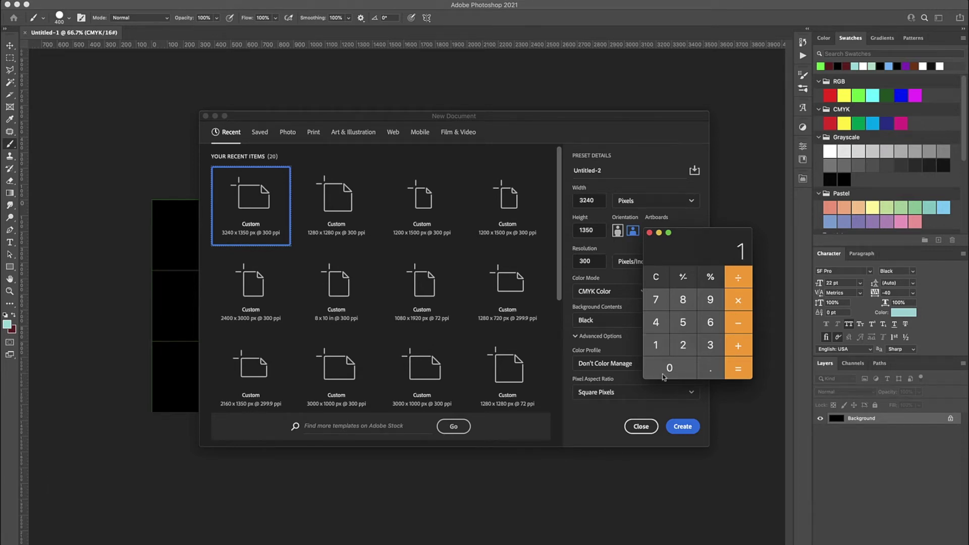
click(682, 301)
click(671, 368)
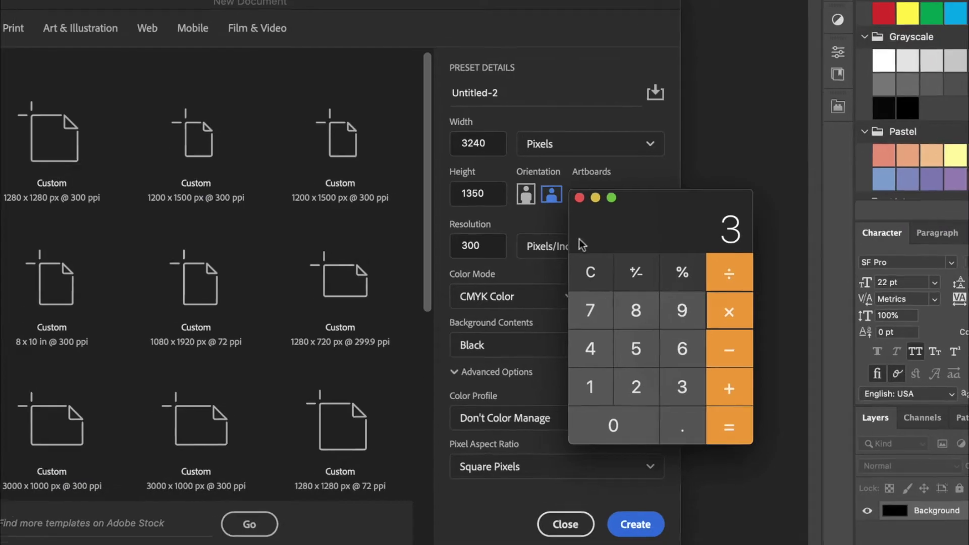
click(656, 278)
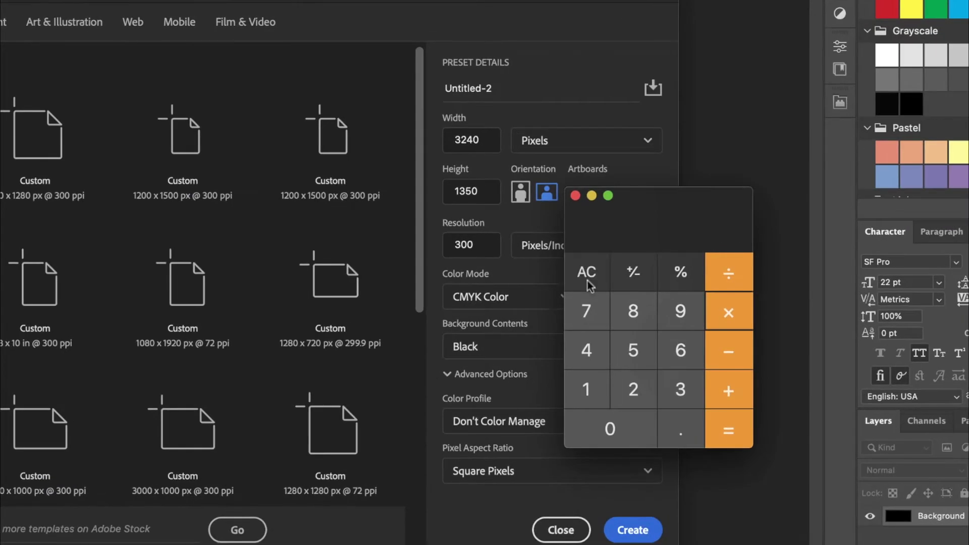
click(585, 388)
click(617, 323)
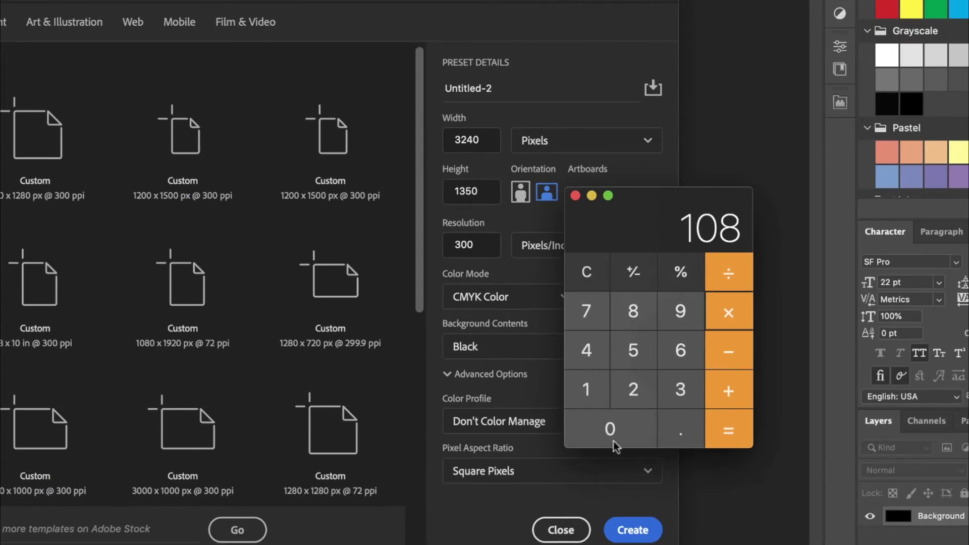
click(613, 427)
click(728, 313)
key(Return)
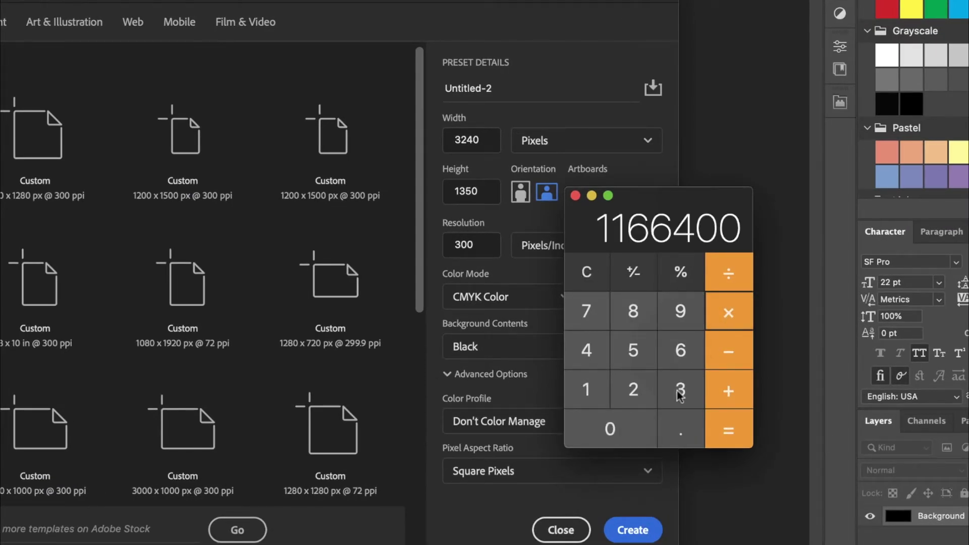
Compute 1080 × 3 to confirm three slices make 3240 px.
click(580, 260)
click(583, 272)
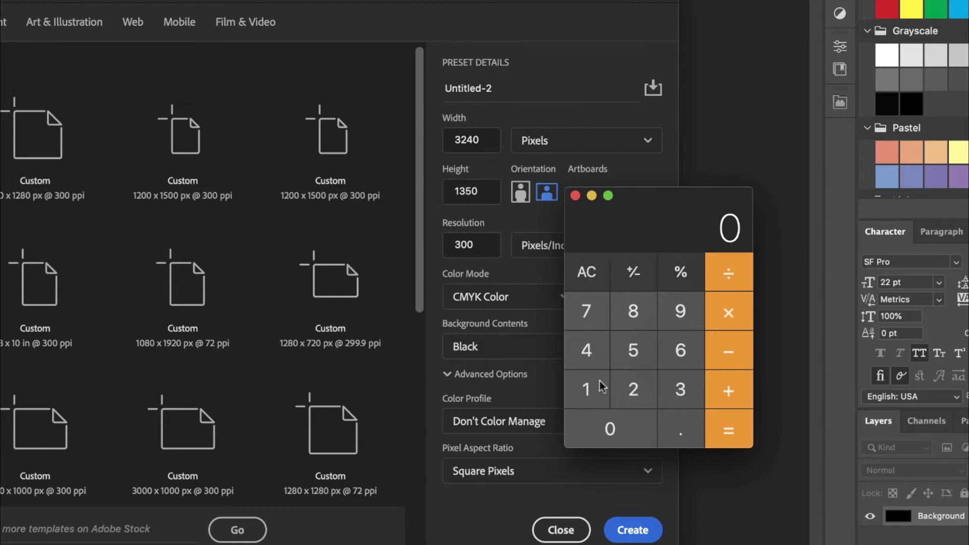
click(632, 322)
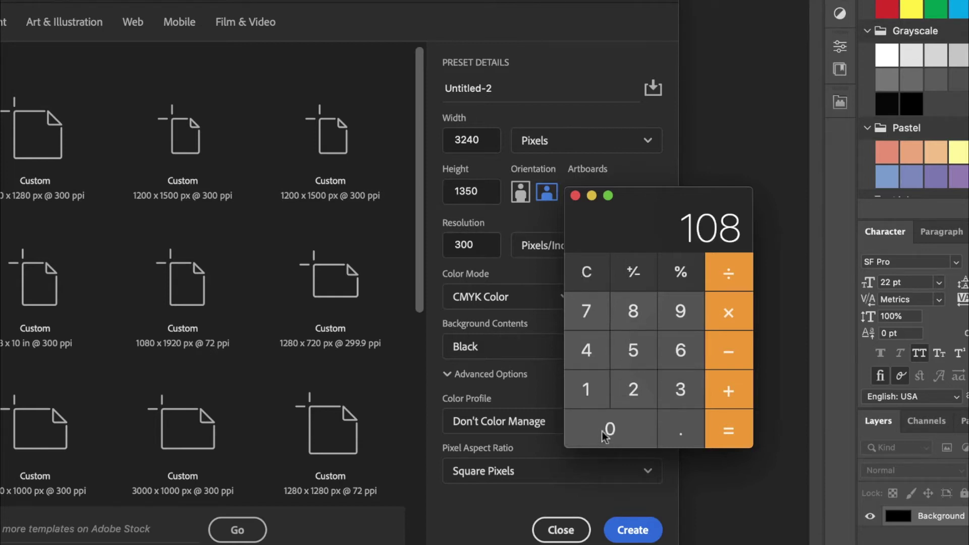
click(610, 427)
click(729, 313)
click(683, 390)
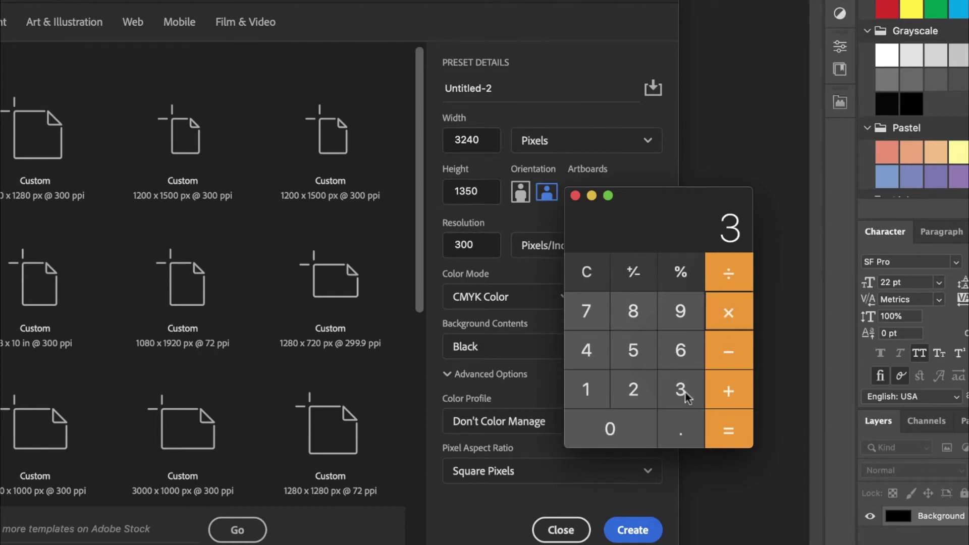
click(719, 422)
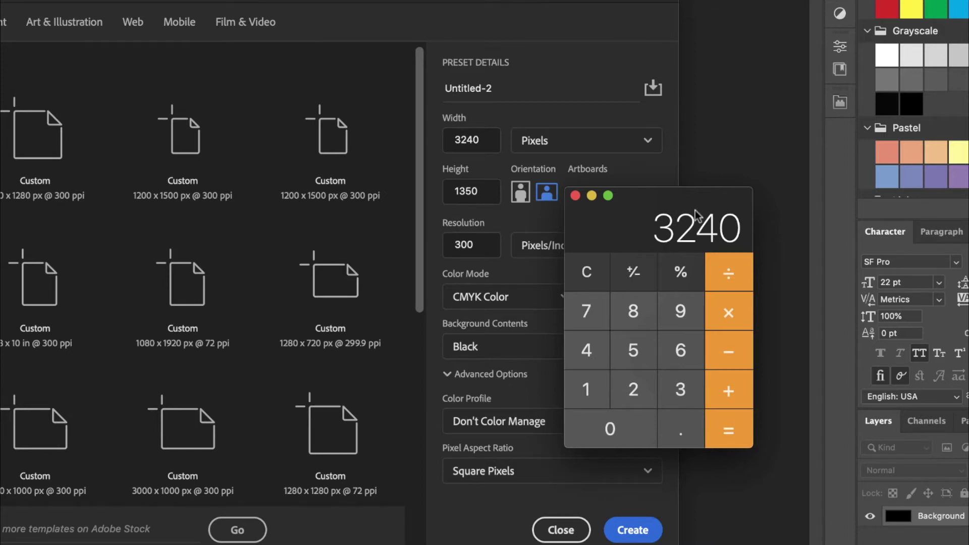
Compute 1080 × 4 to get 4320 px, then close Calculator.
click(587, 275)
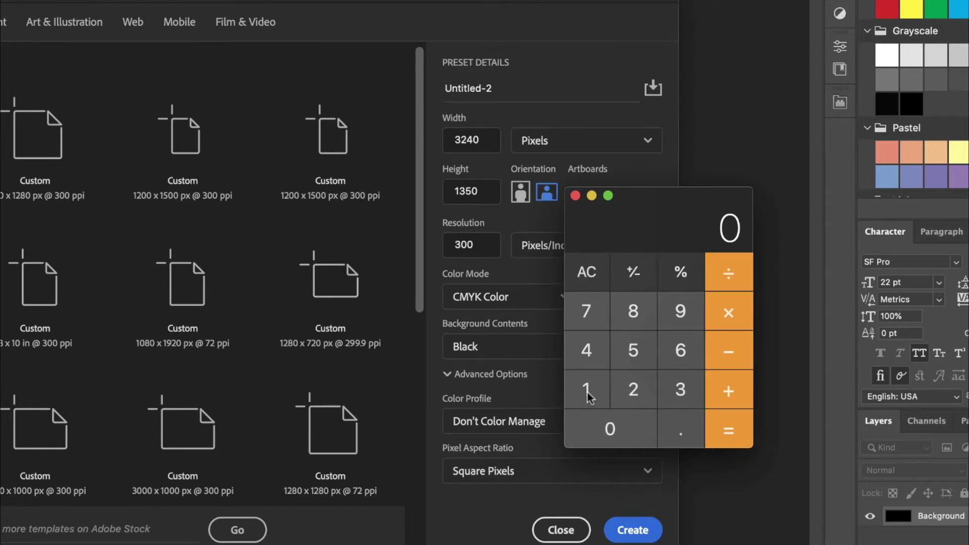
click(587, 396)
click(601, 427)
click(626, 317)
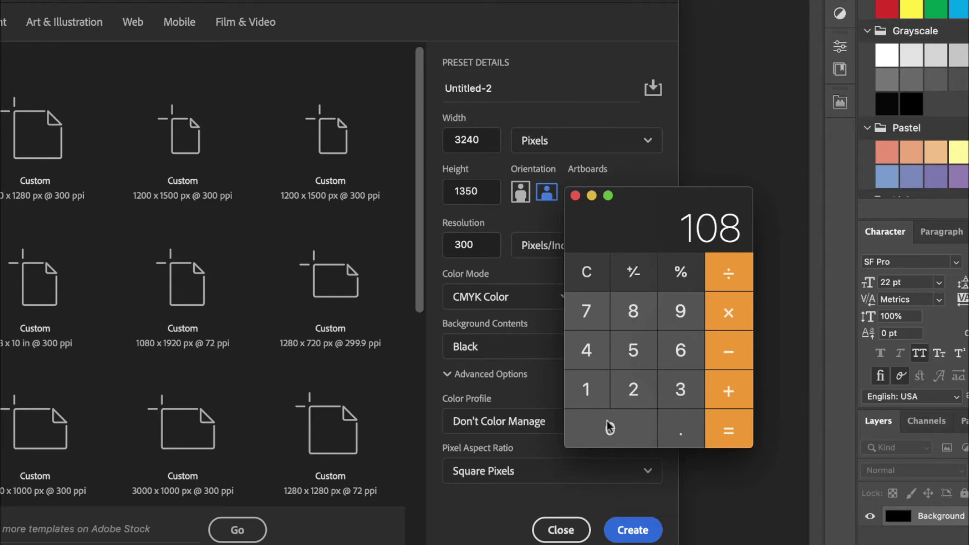
click(612, 425)
click(727, 312)
click(586, 351)
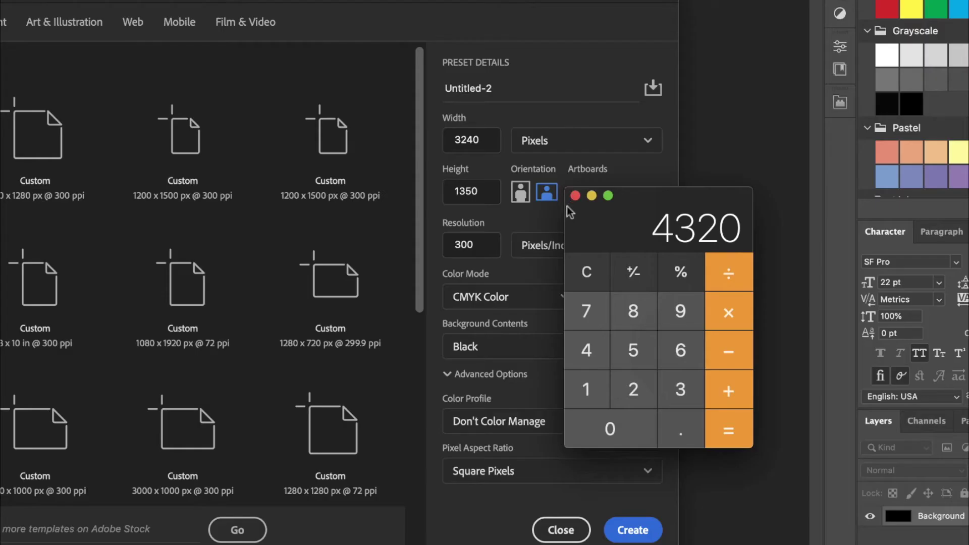
click(575, 197)
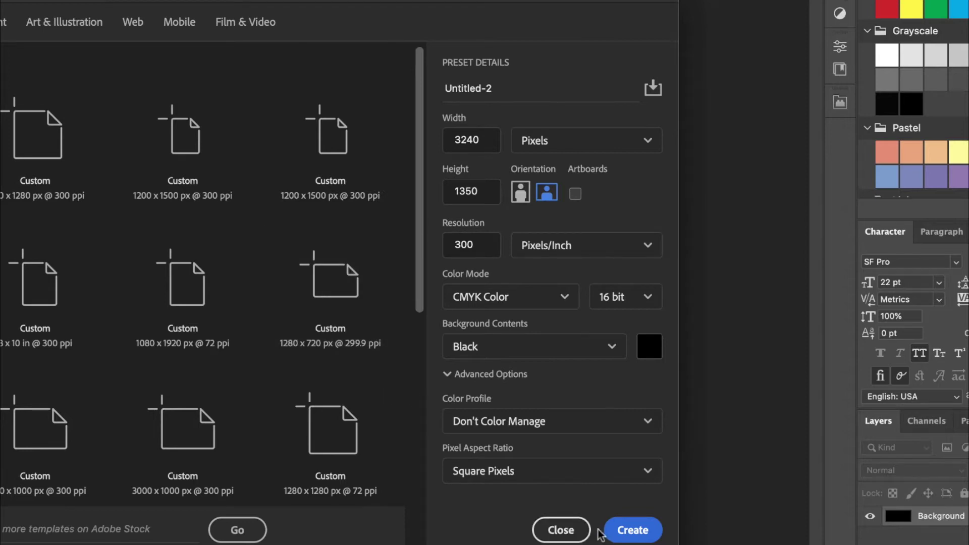
Cancel New Document and review the Guides, Grid & Slices preferences (100 percent, 3 subdivisions).
click(575, 529)
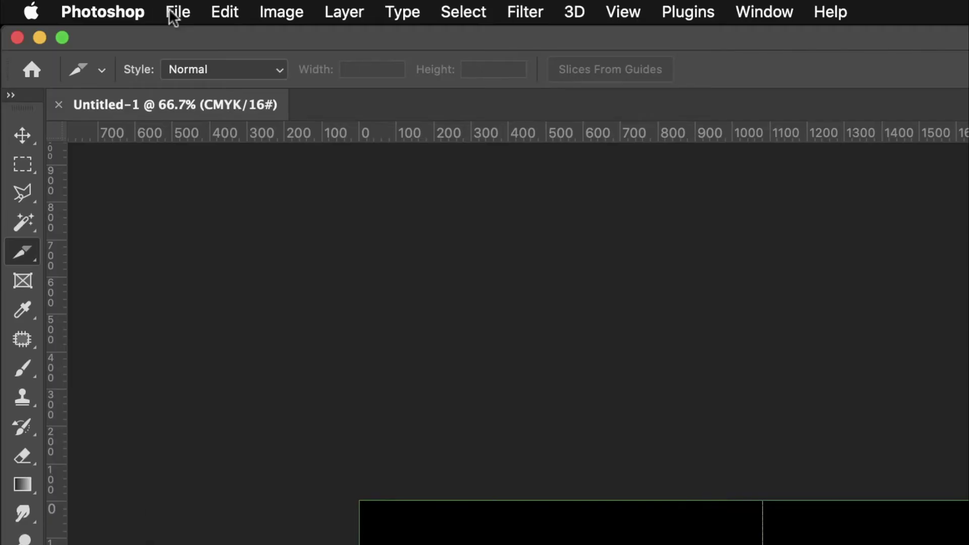
click(172, 10)
mouse_move(85, 15)
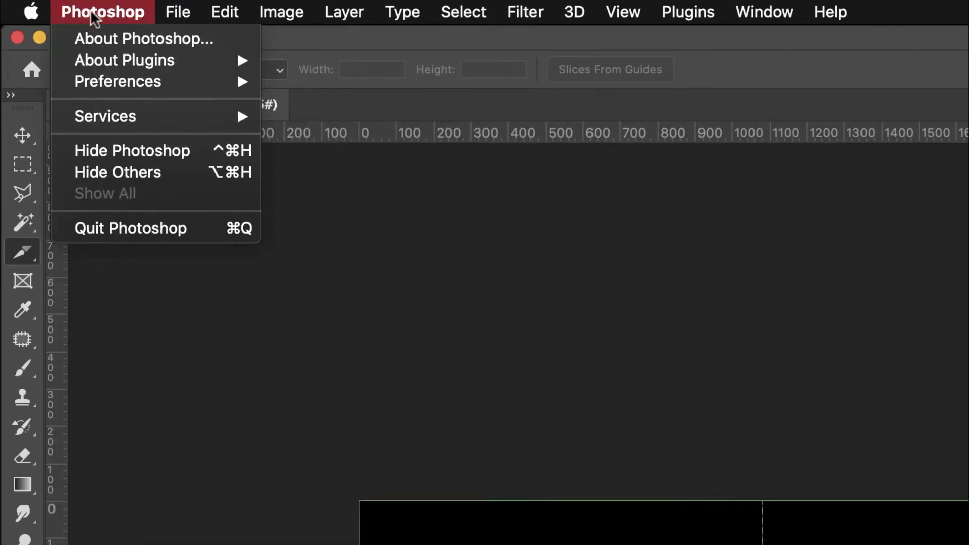
mouse_move(158, 87)
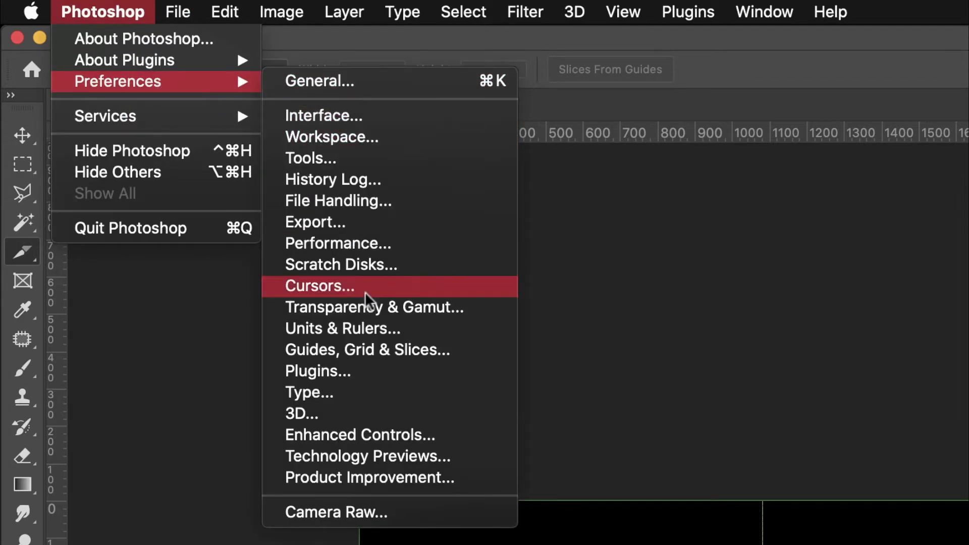
click(378, 353)
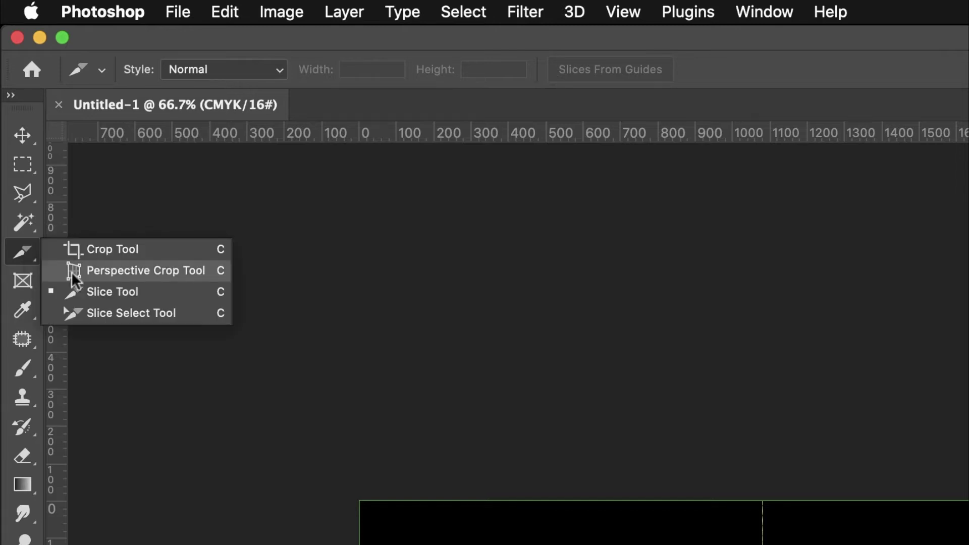
With the Slice tool, cut the canvas into three column slices, the middle one 1080 px wide.
click(101, 286)
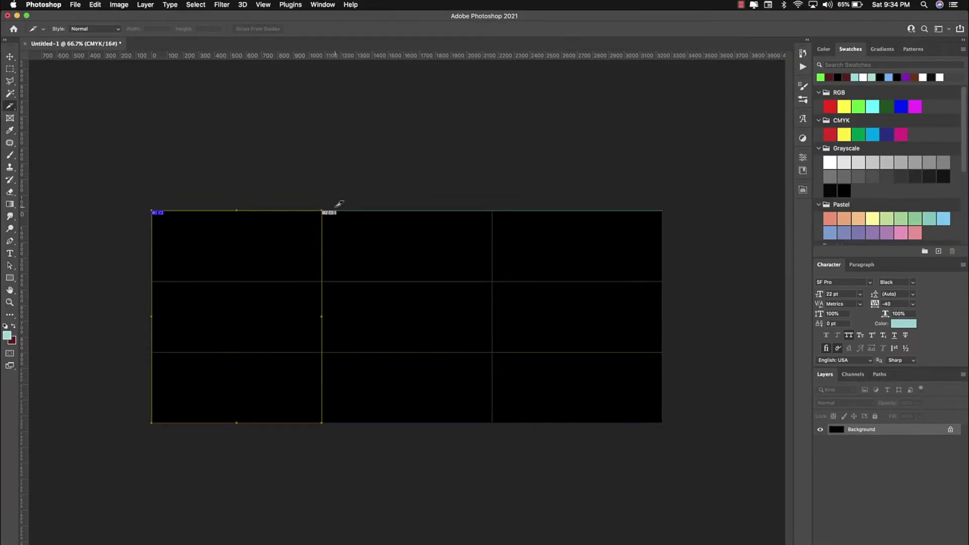
drag(314, 200, 492, 422)
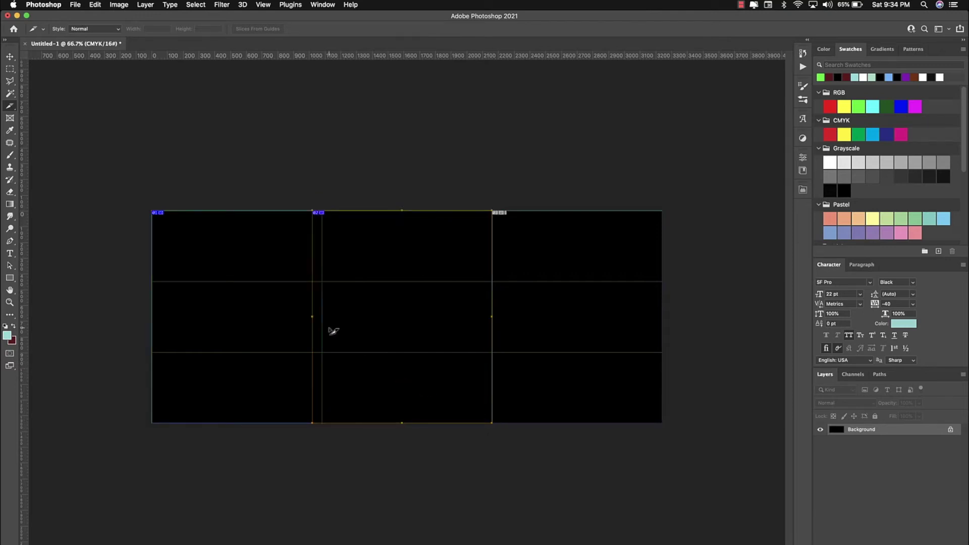
drag(312, 317, 318, 319)
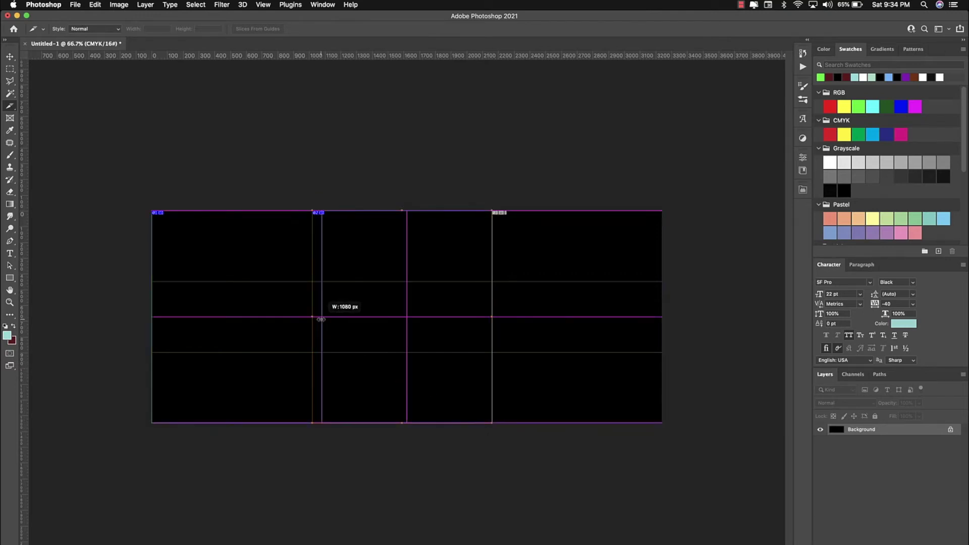
drag(321, 319, 321, 319)
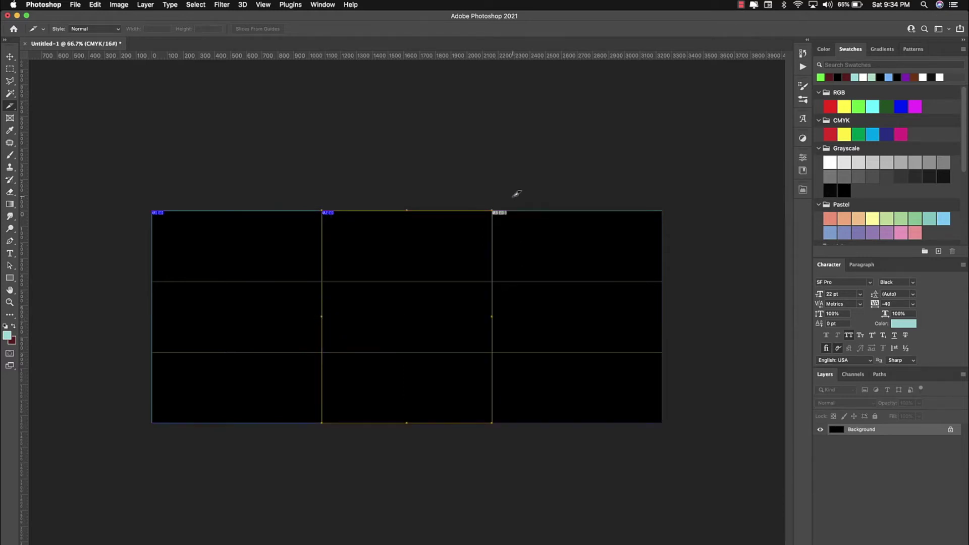
drag(495, 204, 665, 420)
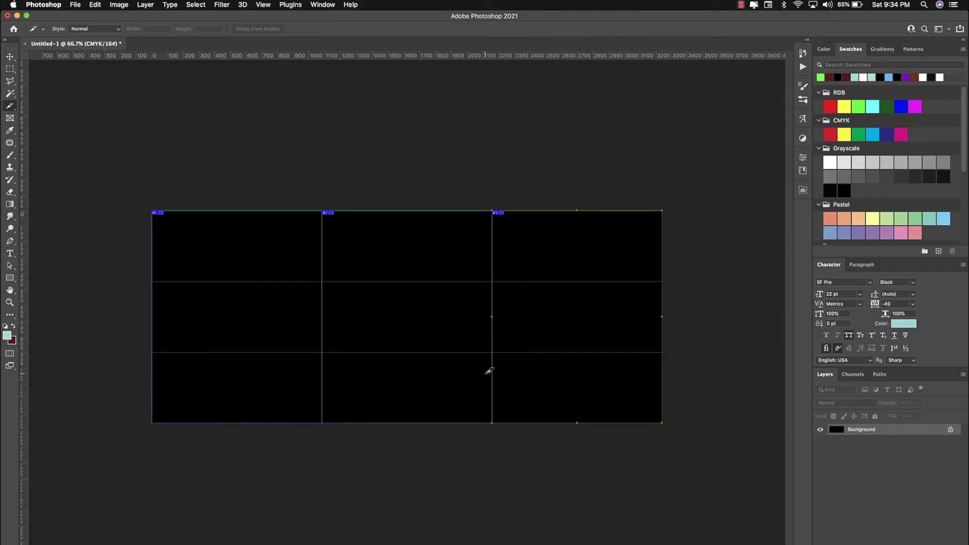
click(343, 539)
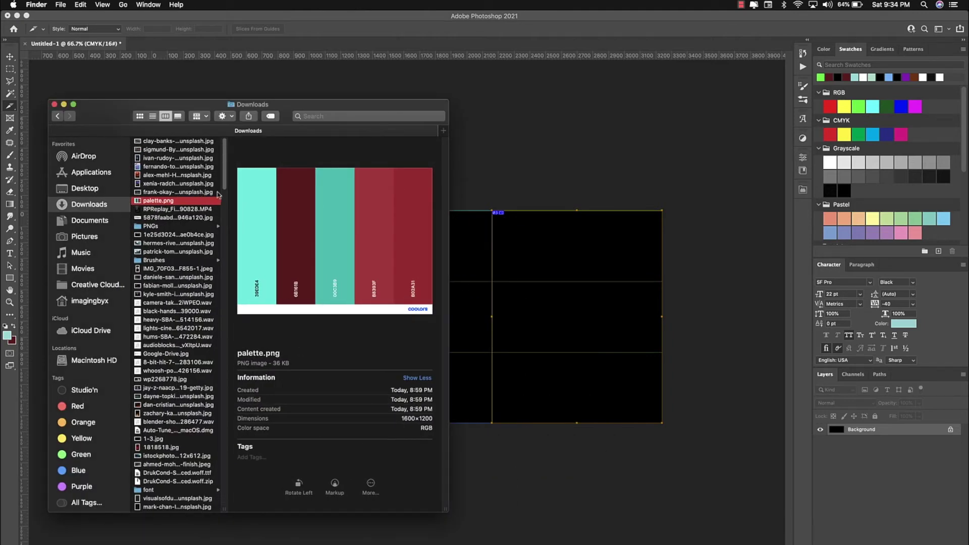
Drag the seven retro photos from Downloads onto the Photoshop canvas.
drag(186, 191, 493, 226)
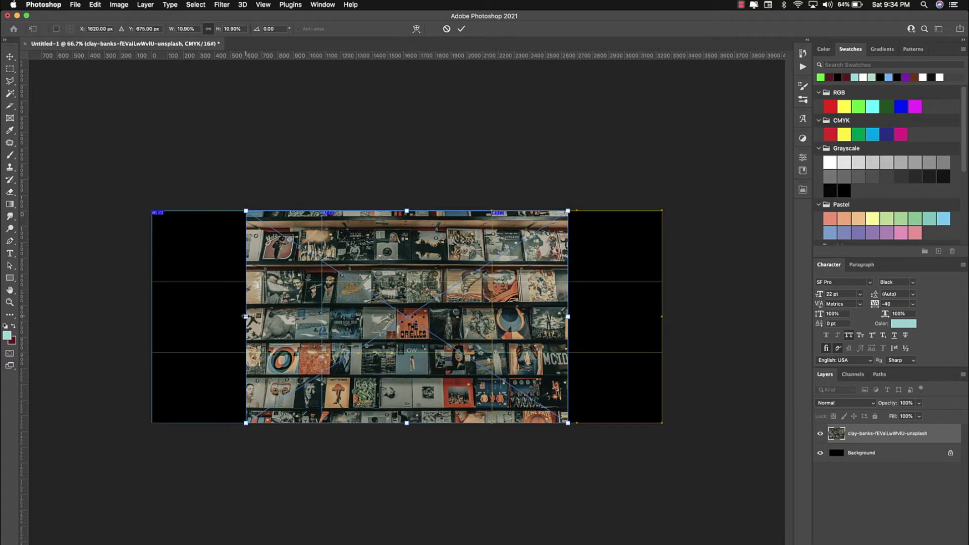
Commit all seven placed photos as separate layers, ending with the street-television photo.
key(Return)
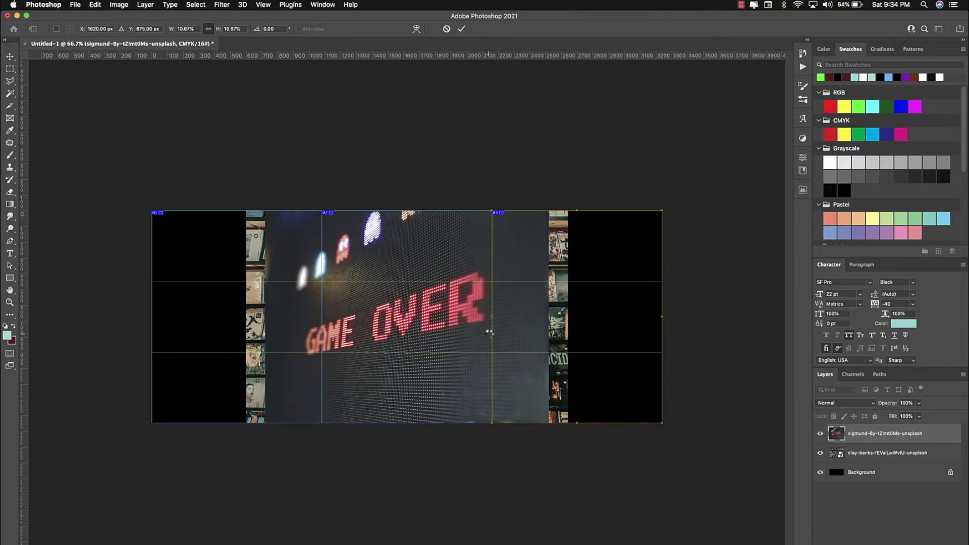
key(Return)
key(Return)
key(Return)
key(Return)
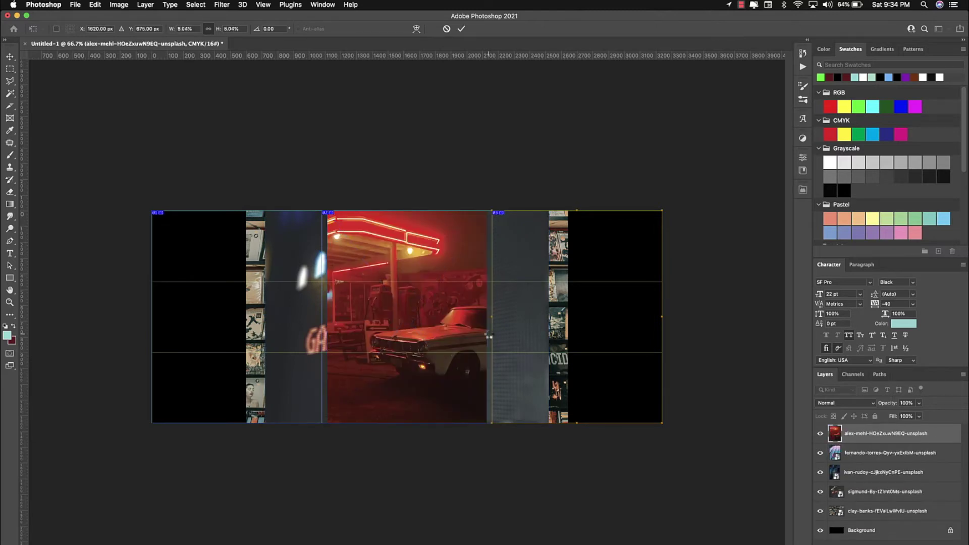
key(Return)
key(Return)
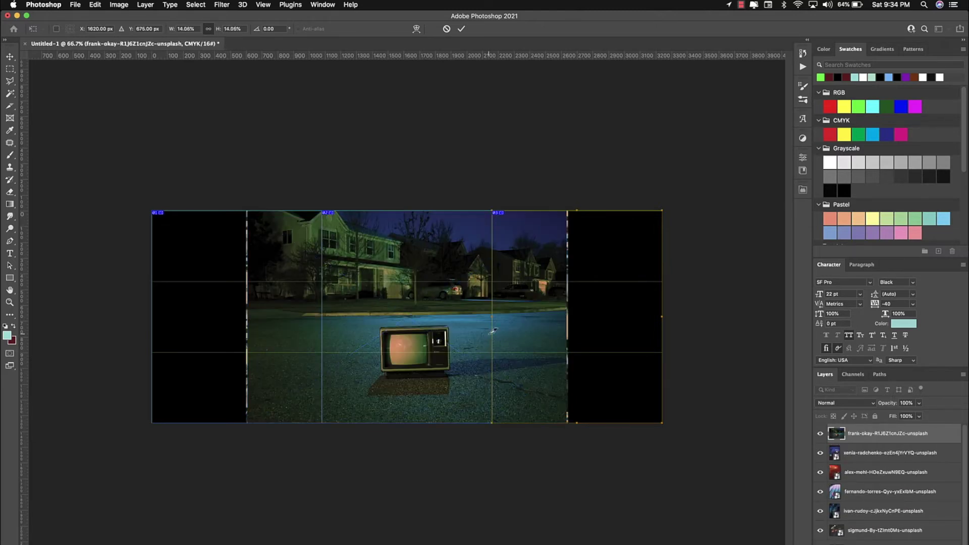
key(c)
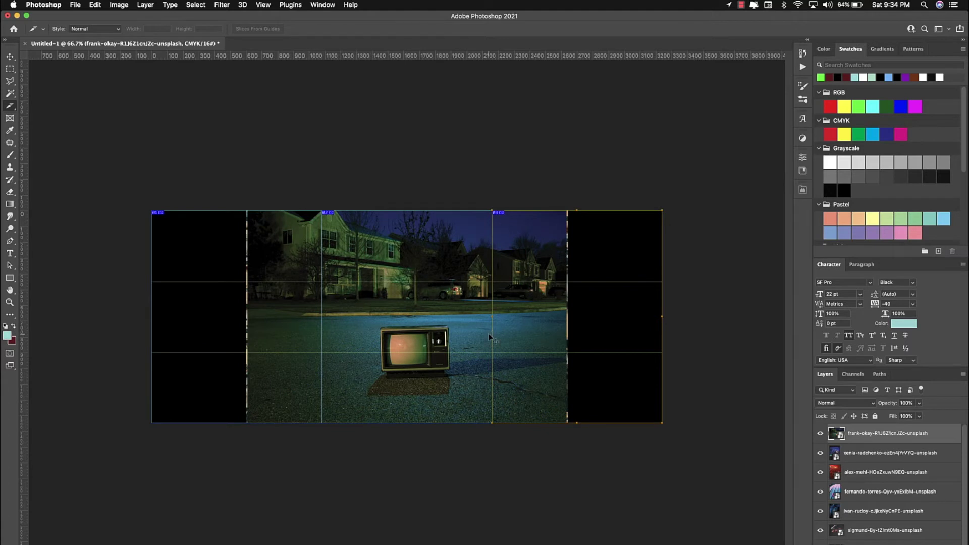
key(v)
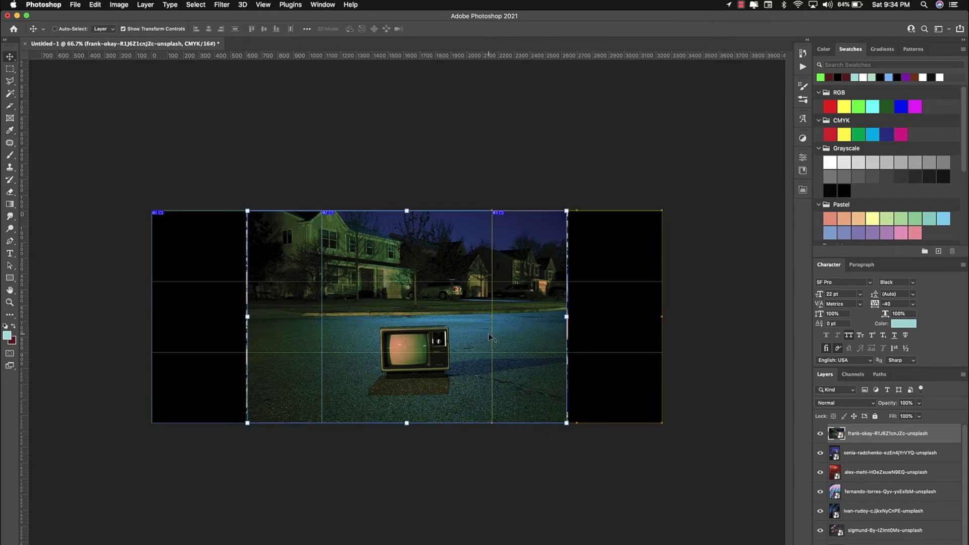
Hide all seven photo layers, from the TV-on-street photo down to the record shelf.
click(821, 433)
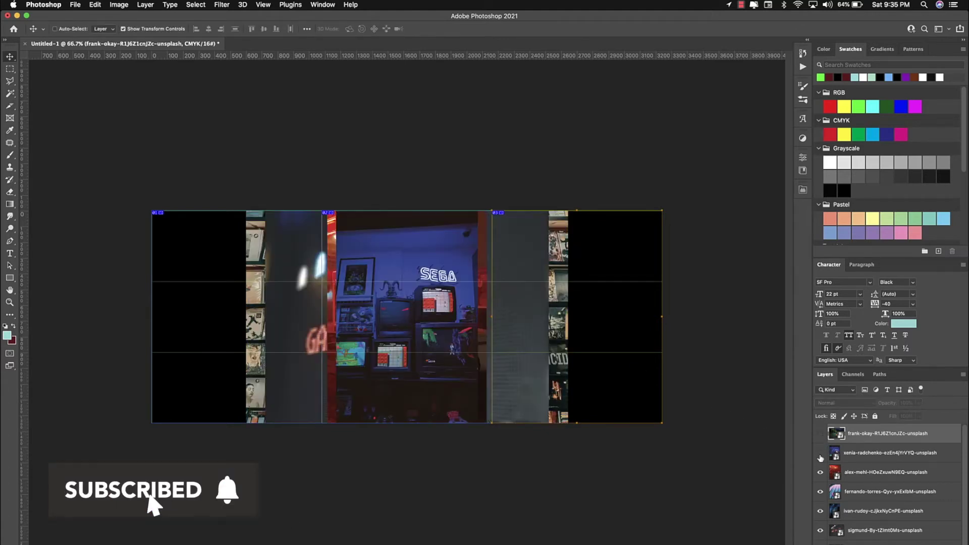
click(820, 453)
click(820, 472)
click(820, 492)
click(821, 511)
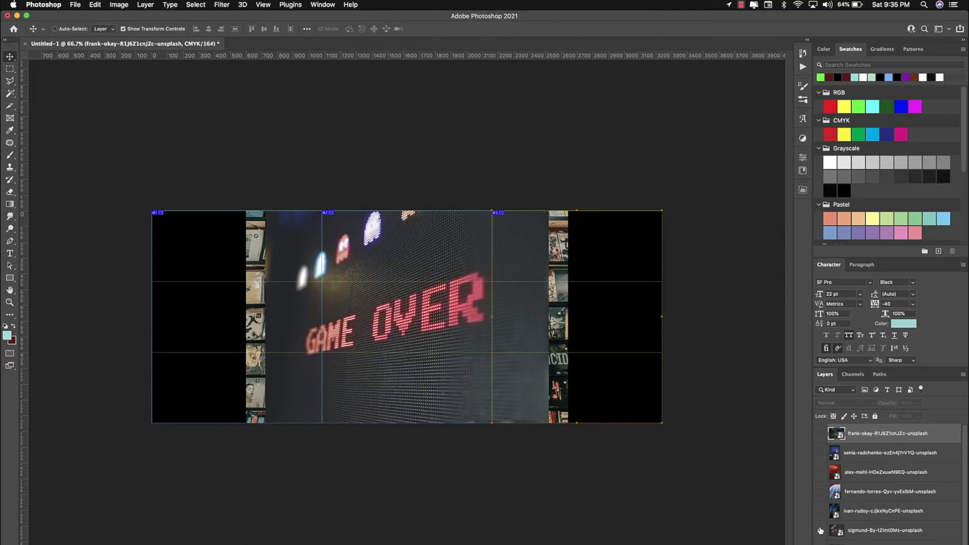
click(820, 531)
scroll(822, 536, down, 1)
click(821, 543)
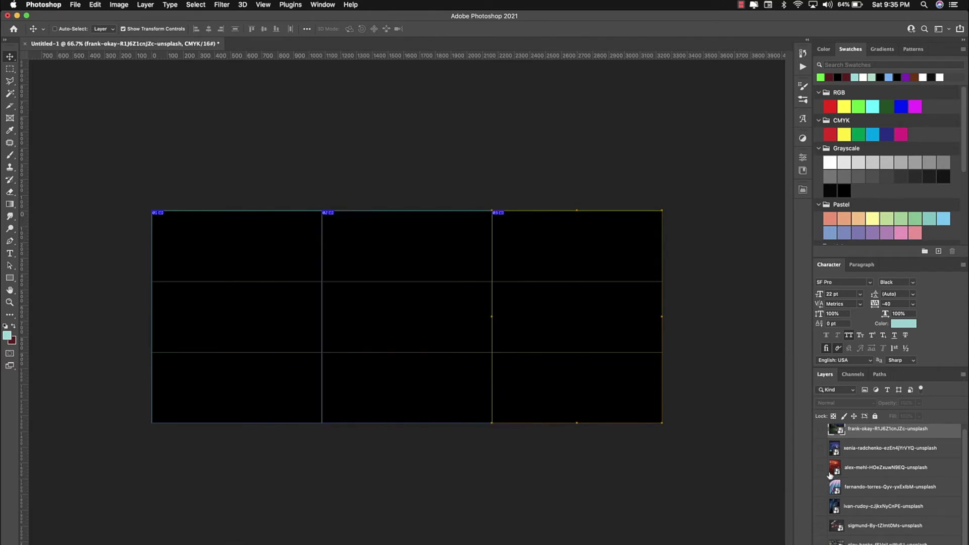
scroll(830, 476, up, 1)
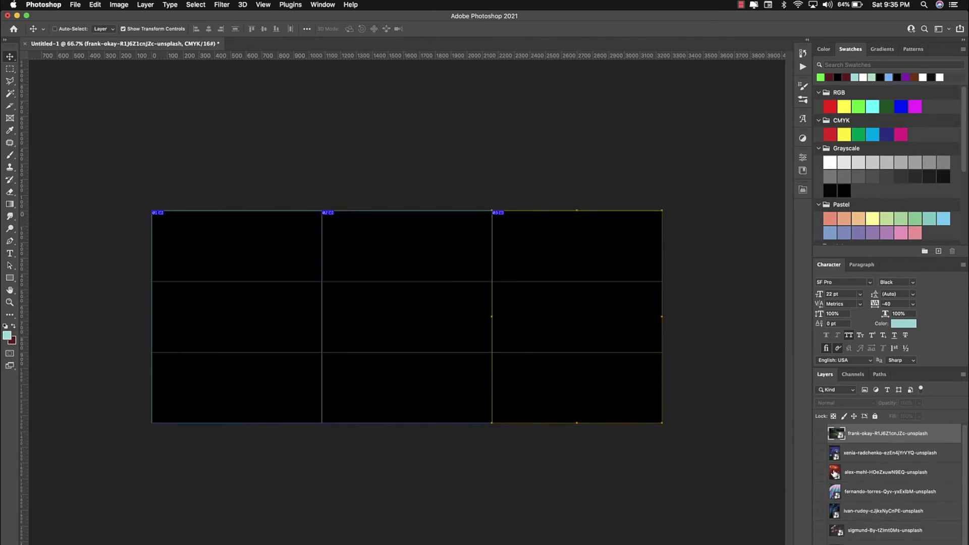
Show the TV-on-street photo and scale it to fill the canvas, shifted slightly up.
click(819, 434)
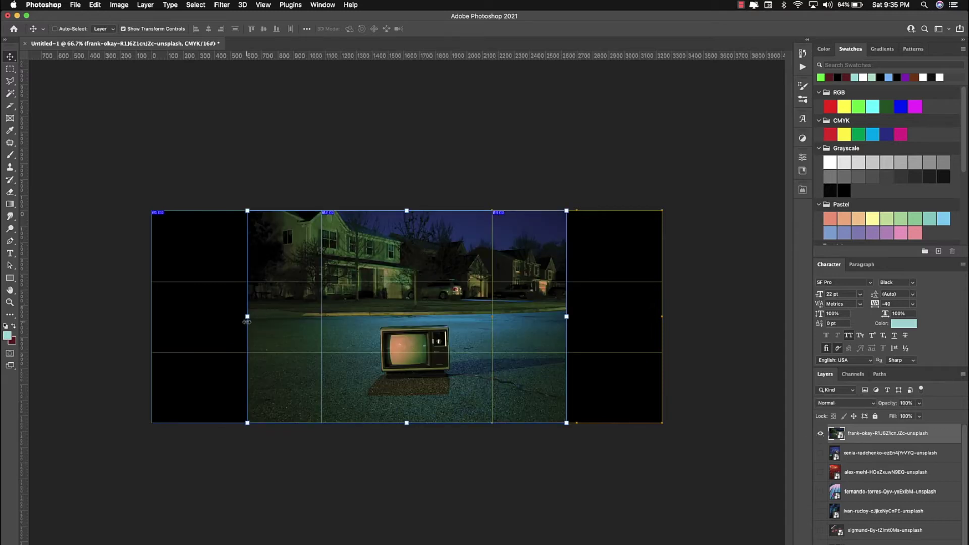
drag(246, 322, 152, 318)
drag(566, 317, 654, 319)
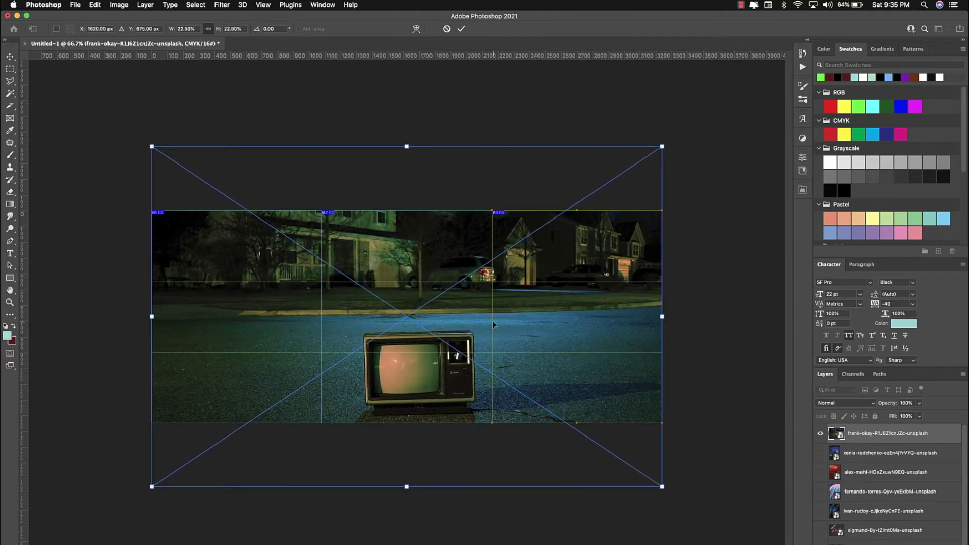
drag(492, 321, 492, 291)
key(Return)
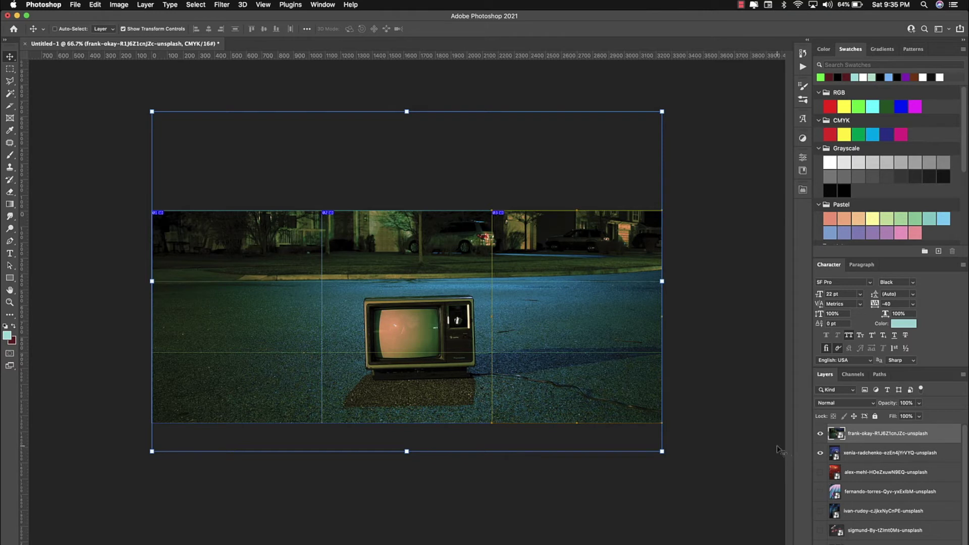
click(883, 456)
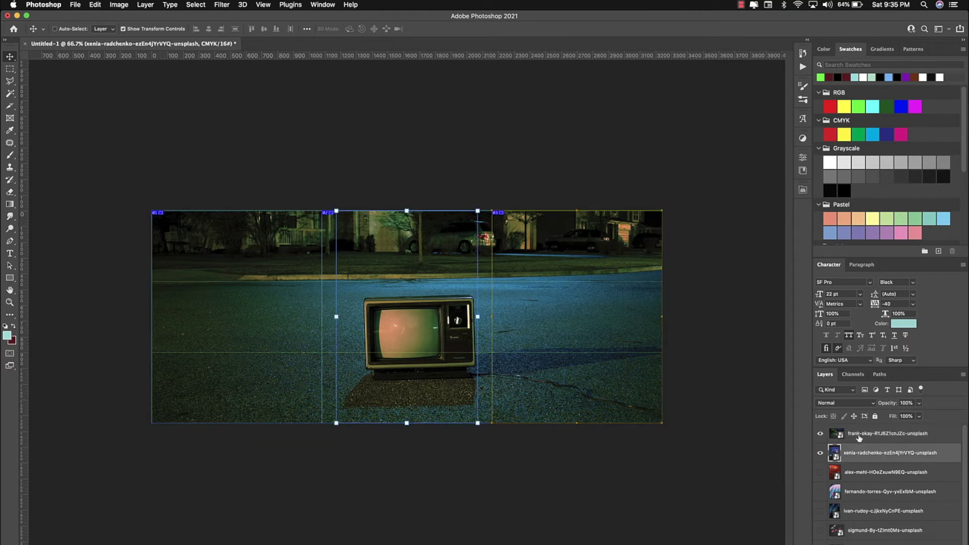
Move the SEGA arcade photo into the middle section of the collage.
drag(859, 438, 837, 457)
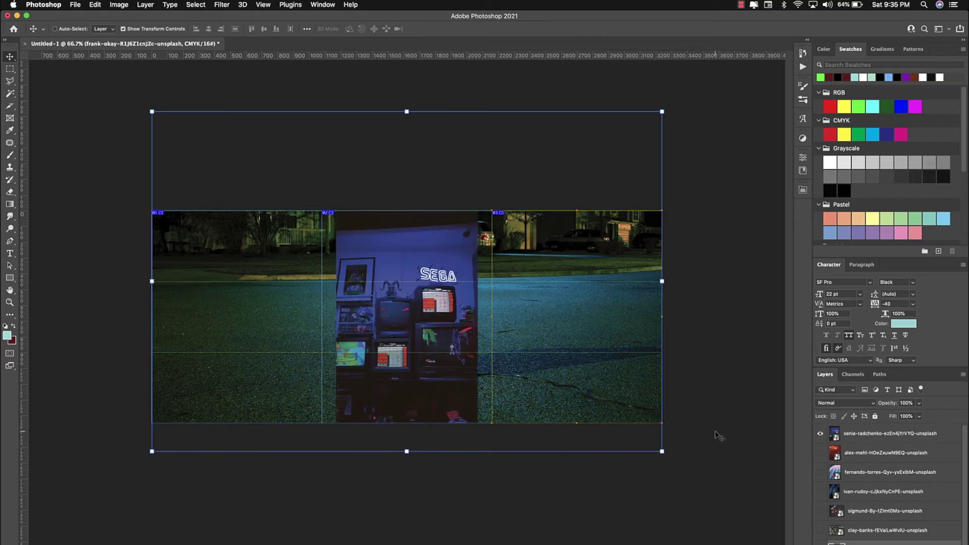
click(875, 435)
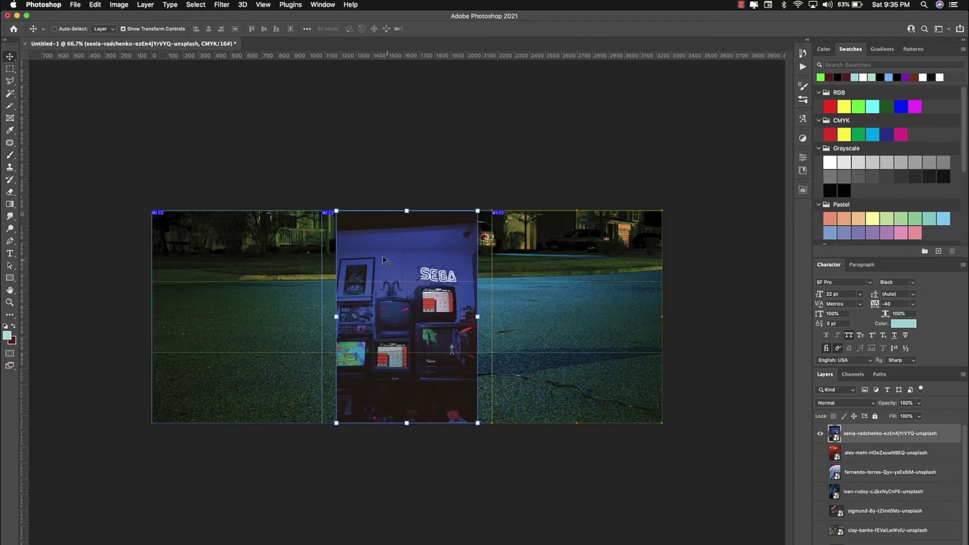
drag(396, 293, 305, 296)
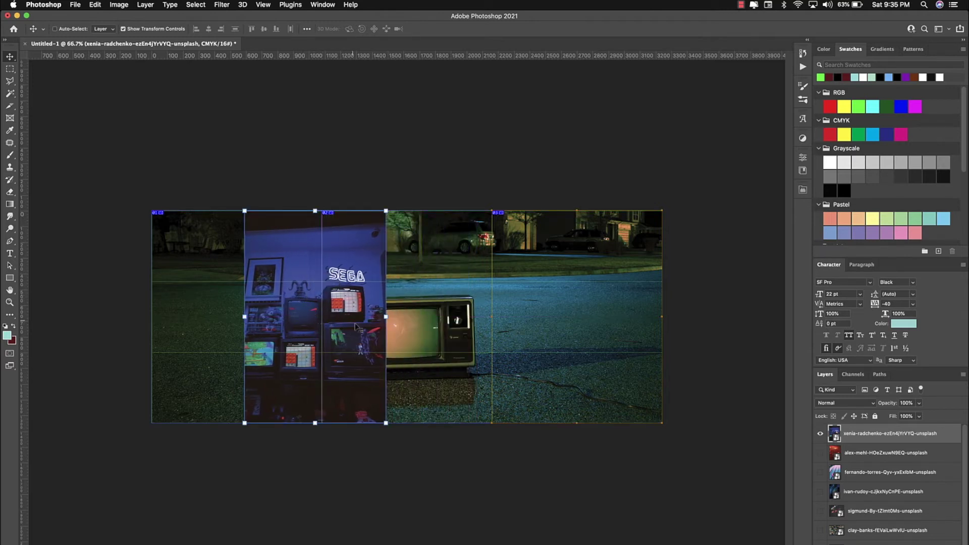
drag(316, 423, 347, 326)
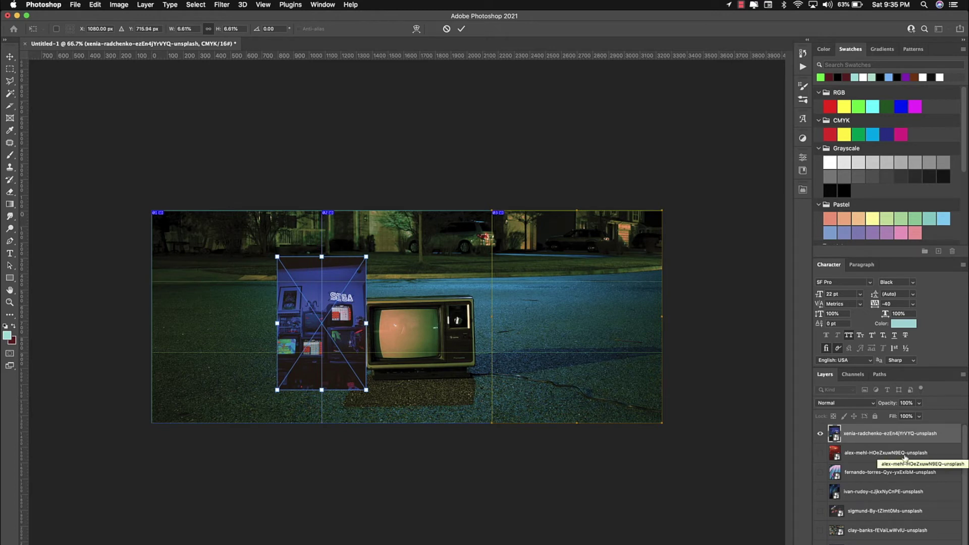
Show the red gas-station photo and shrink it with Free Transform.
click(833, 453)
key(super+t)
drag(617, 342, 558, 326)
key(Return)
click(821, 472)
Show the pink bench photo and shrink it into the lower right.
click(889, 472)
key(super+t)
drag(486, 422, 558, 433)
key(Return)
click(820, 491)
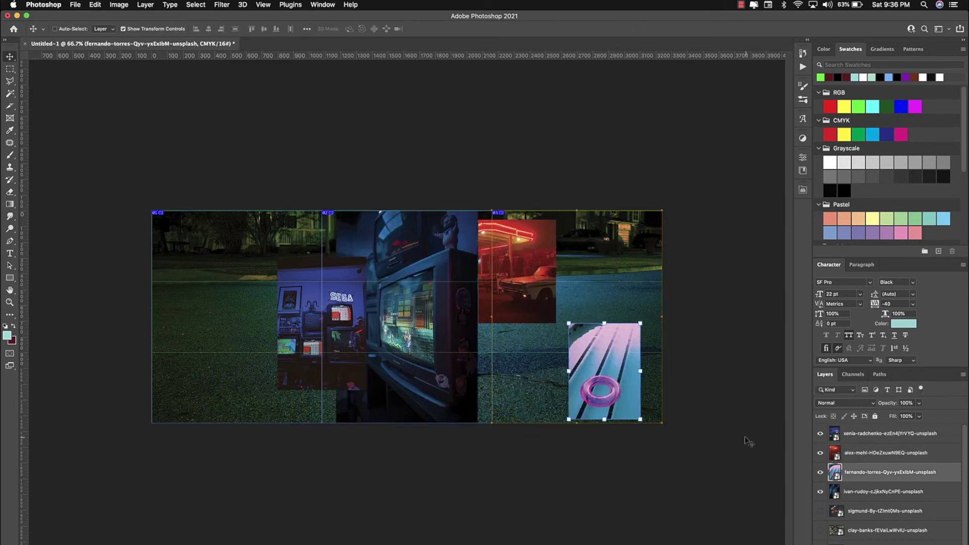
Shrink the TV close-up photo to a small box near the centre.
click(920, 492)
key(super+t)
drag(336, 210, 390, 329)
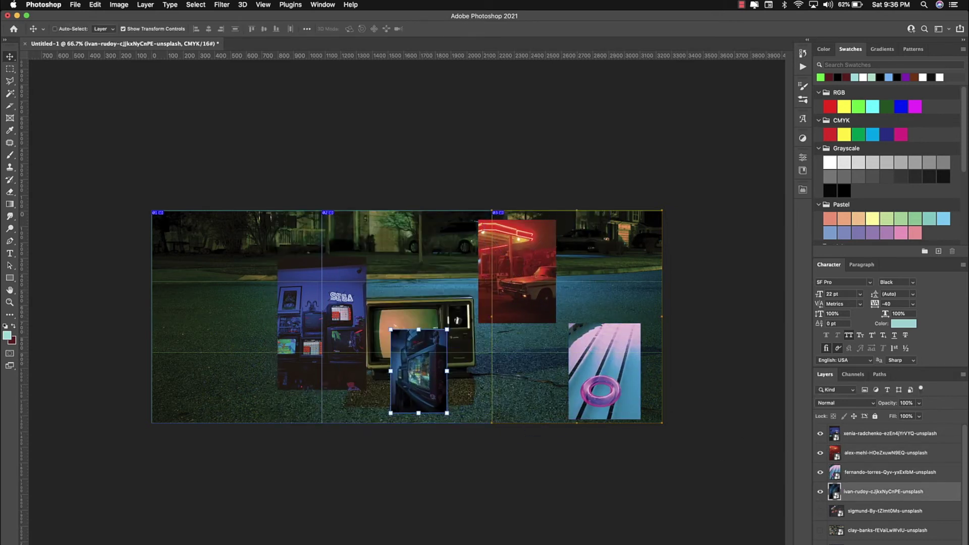
key(Return)
click(821, 510)
Show the GAME OVER photo, shrink it and place it in the top-left corner.
click(888, 510)
key(super+t)
drag(553, 415, 270, 314)
drag(252, 268, 240, 257)
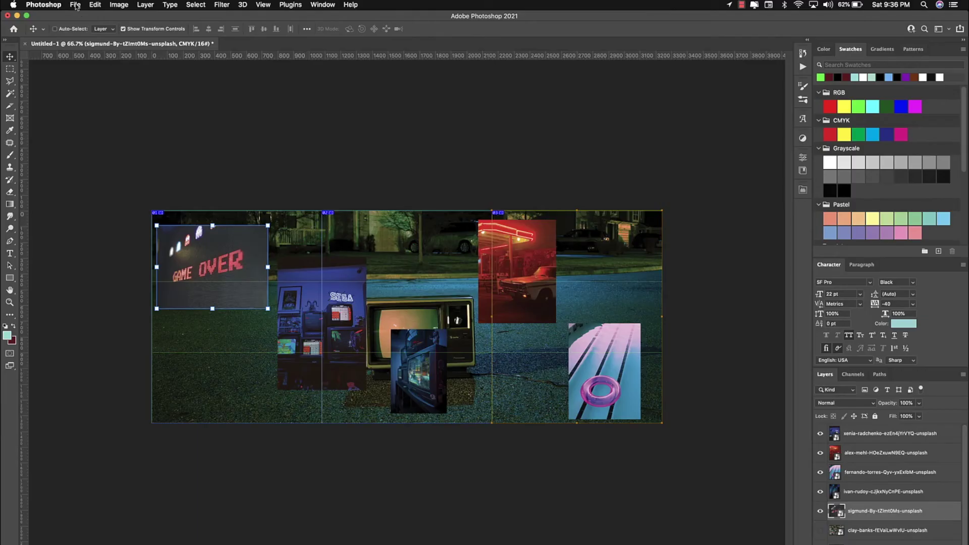
Open File > Export > Save for Web (Legacy), previewing the 3240 × 1350 collage as JPEG quality 100.
click(77, 6)
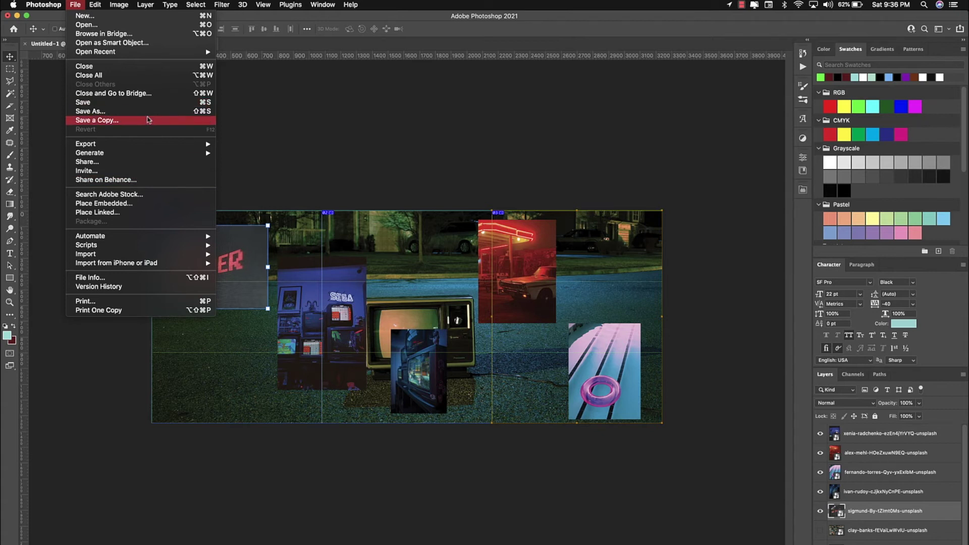
mouse_move(170, 152)
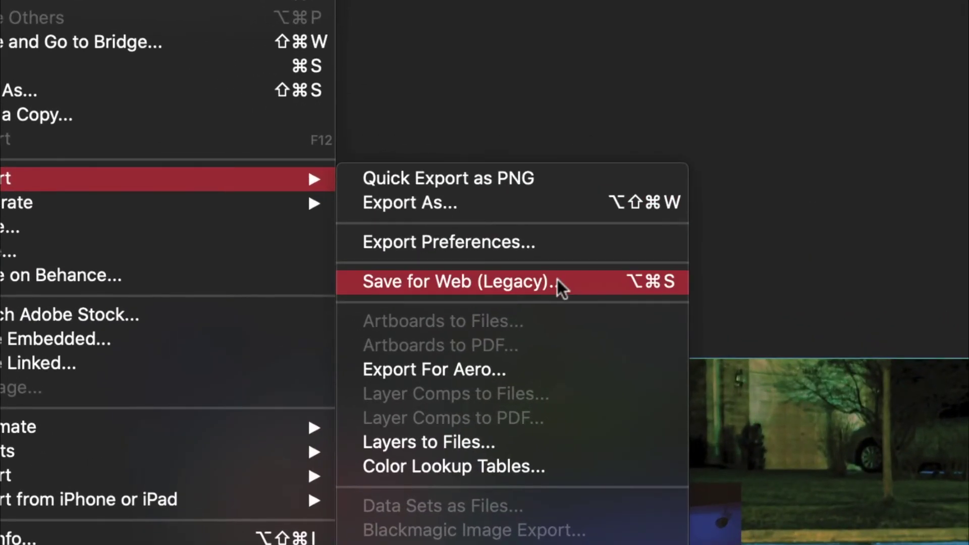
click(557, 280)
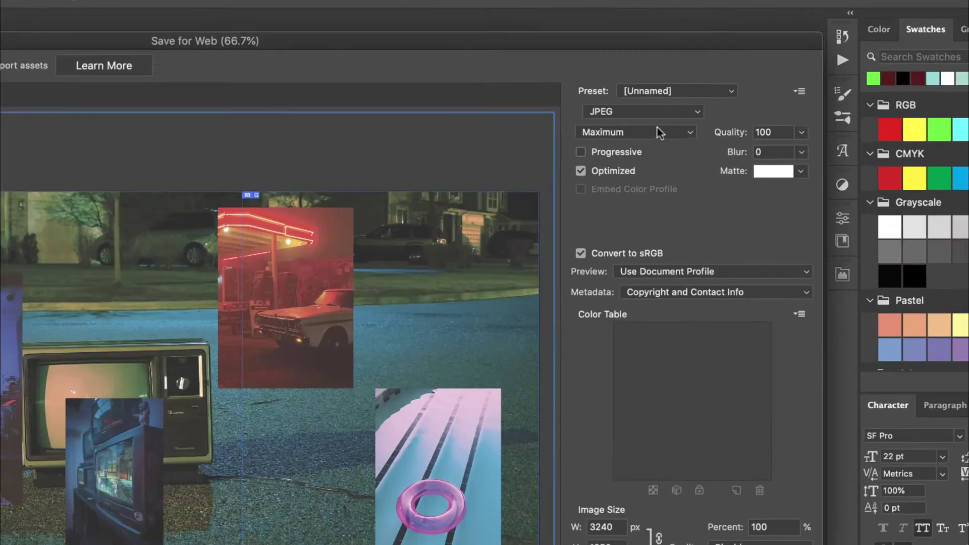
Keep JPEG output, check the second and third slice sizes, then start saving the optimized slices.
click(688, 96)
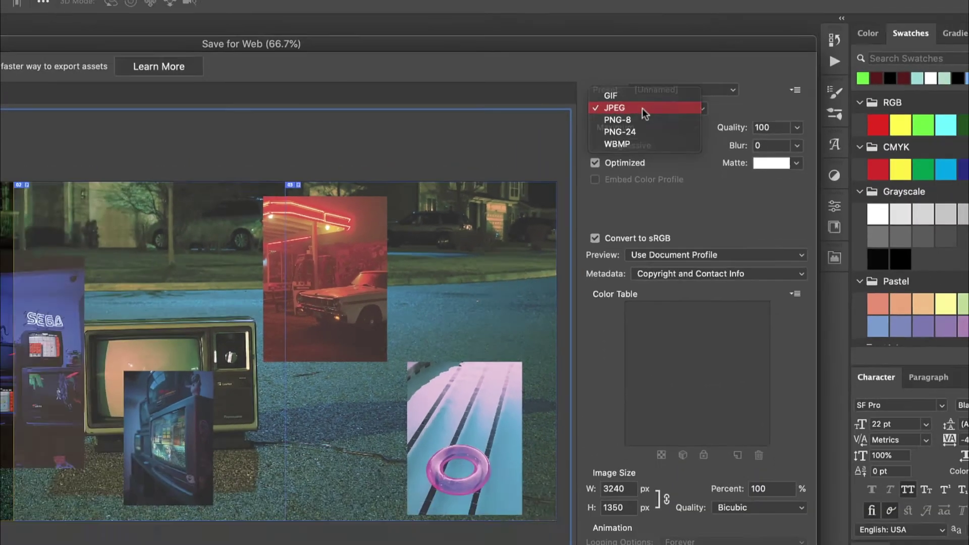
click(631, 120)
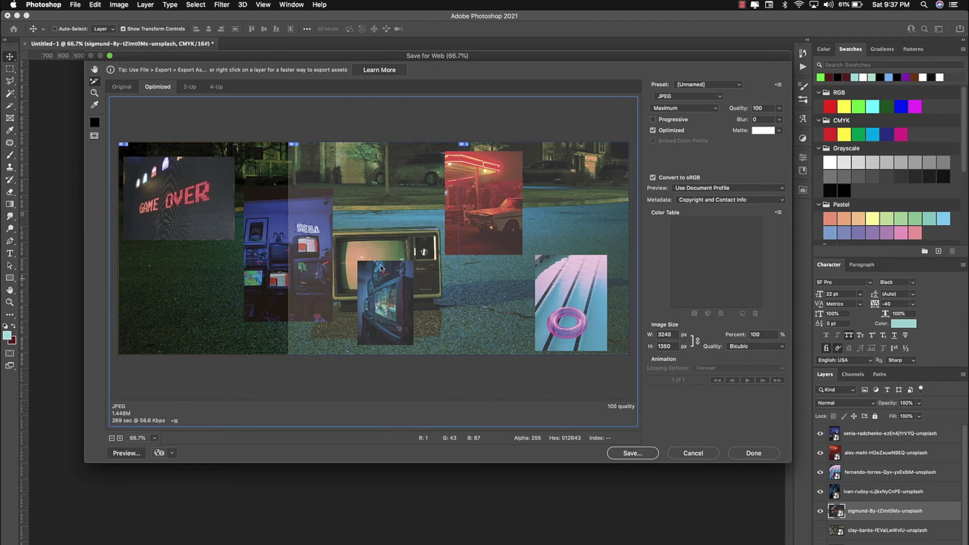
click(325, 191)
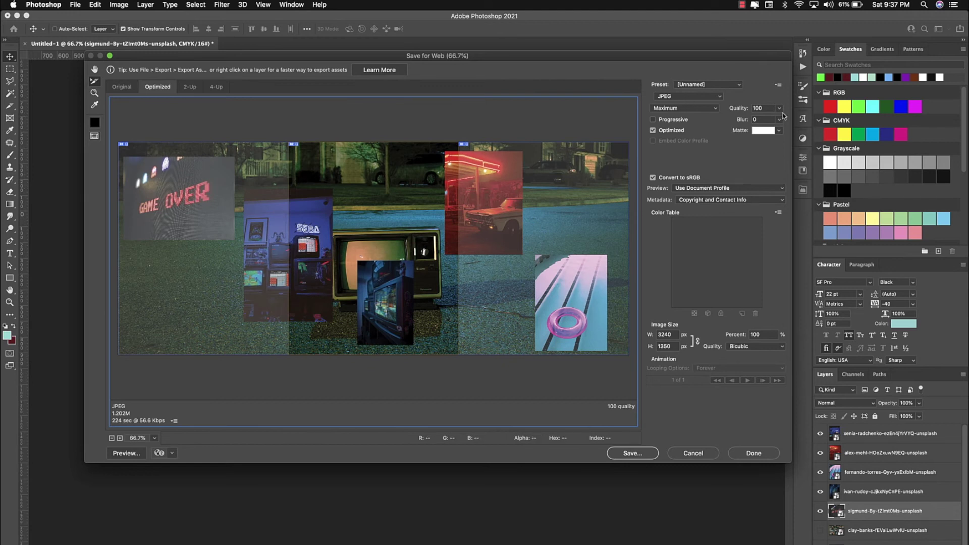
click(484, 241)
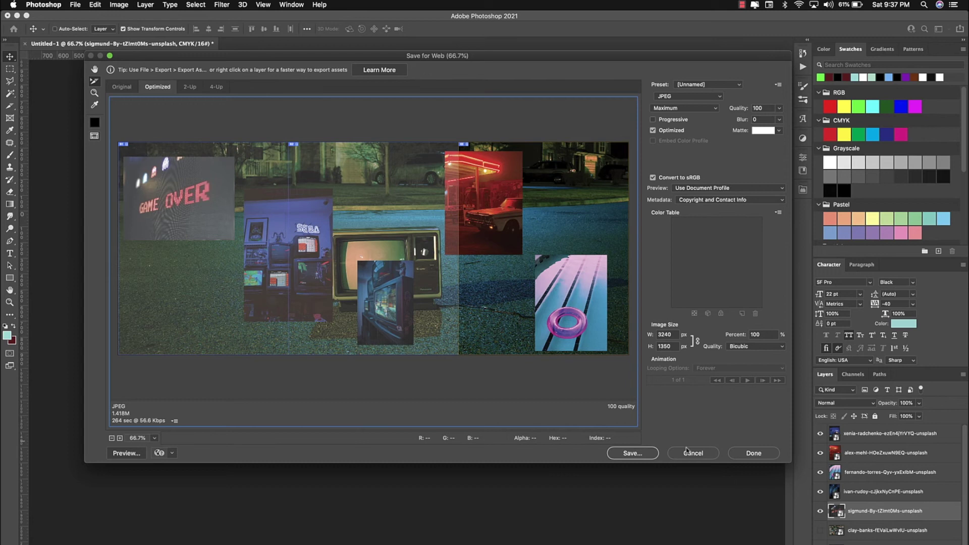
click(643, 457)
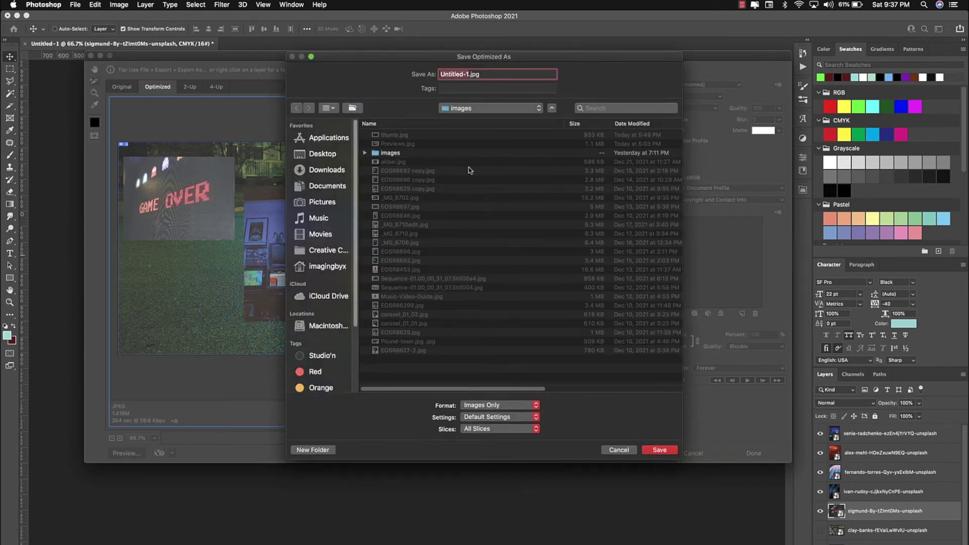
Save all slices as caro.jpg on the Desktop.
click(319, 154)
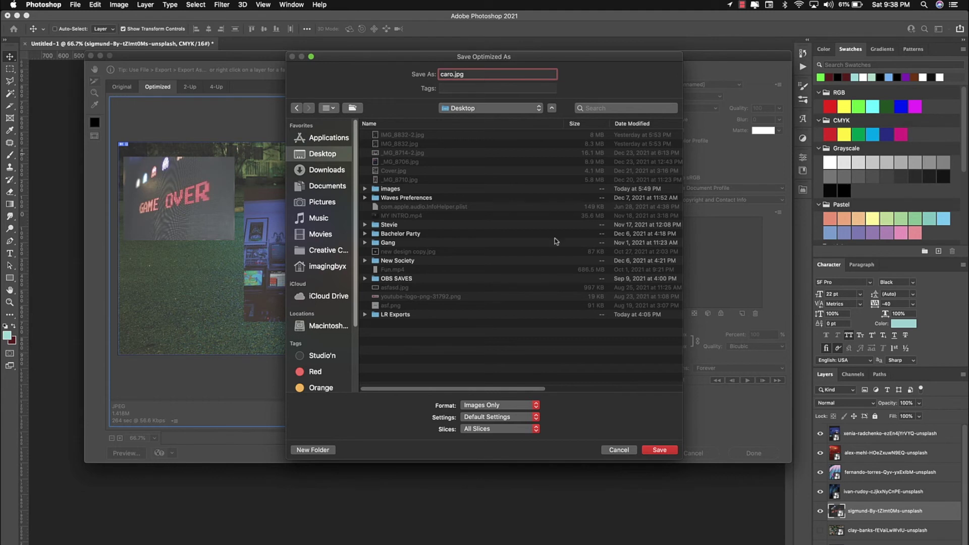
click(494, 430)
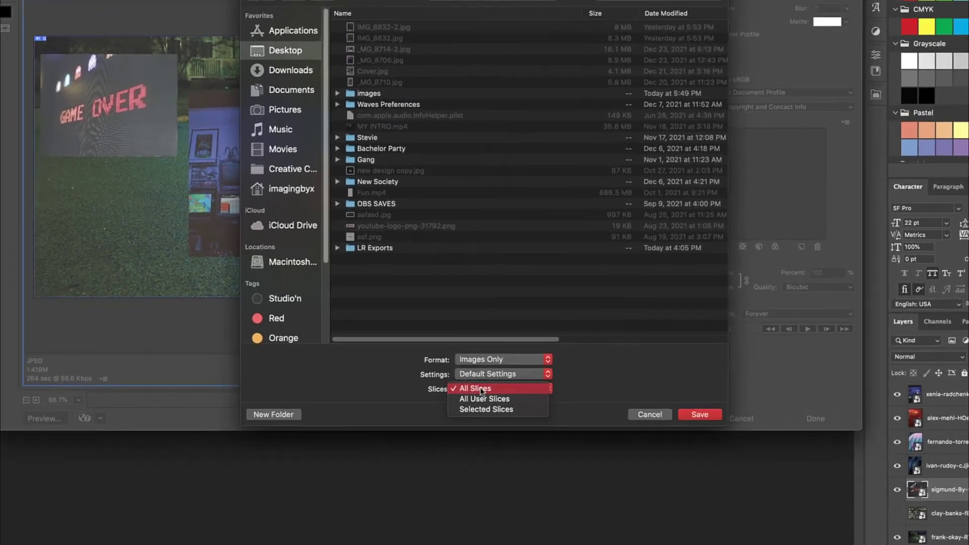
click(481, 389)
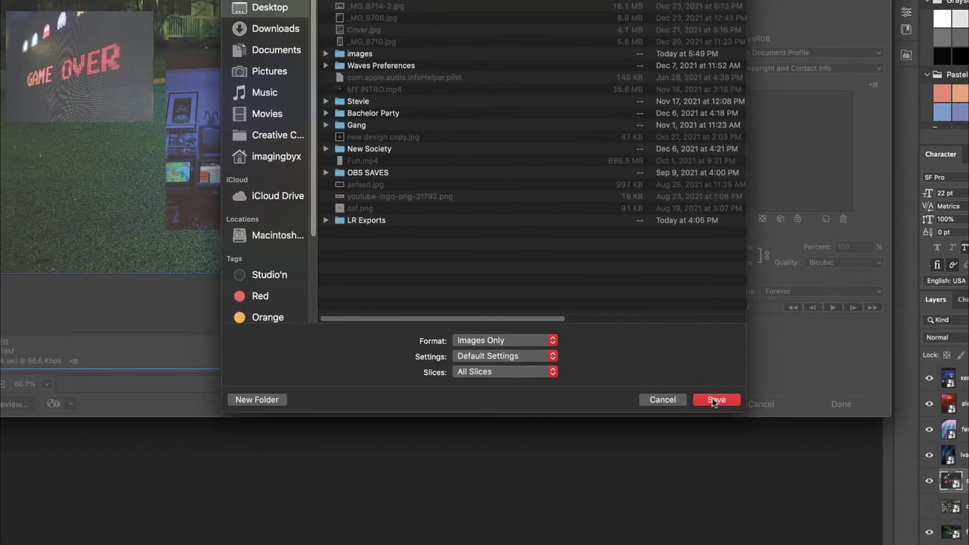
click(719, 386)
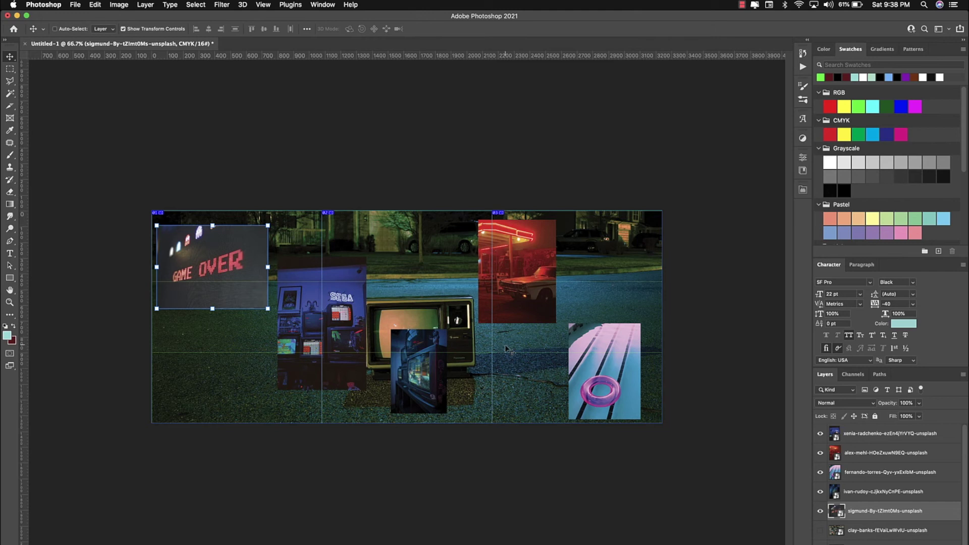
Minimize Photoshop and the Downloads window, then quit Lightroom Classic, skipping the catalog backup.
click(16, 16)
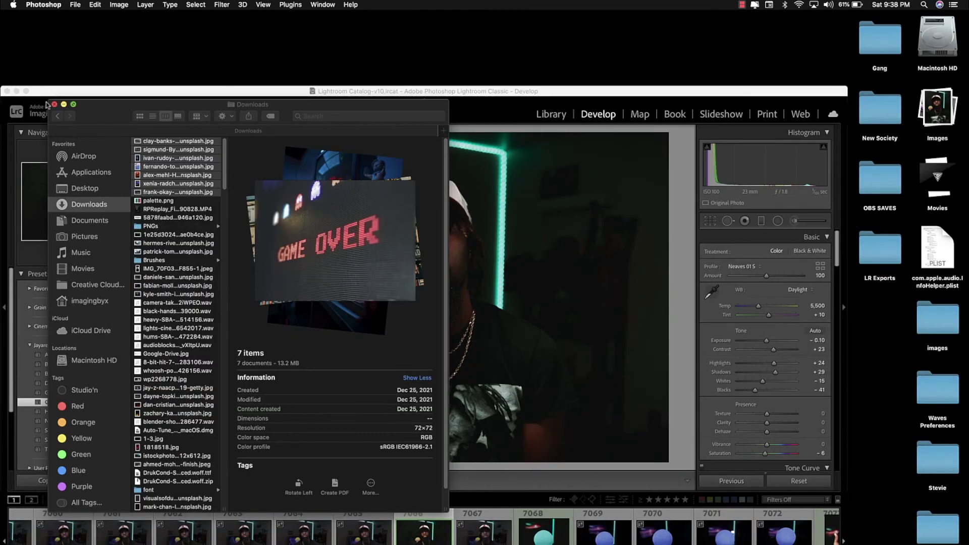
click(63, 105)
click(6, 91)
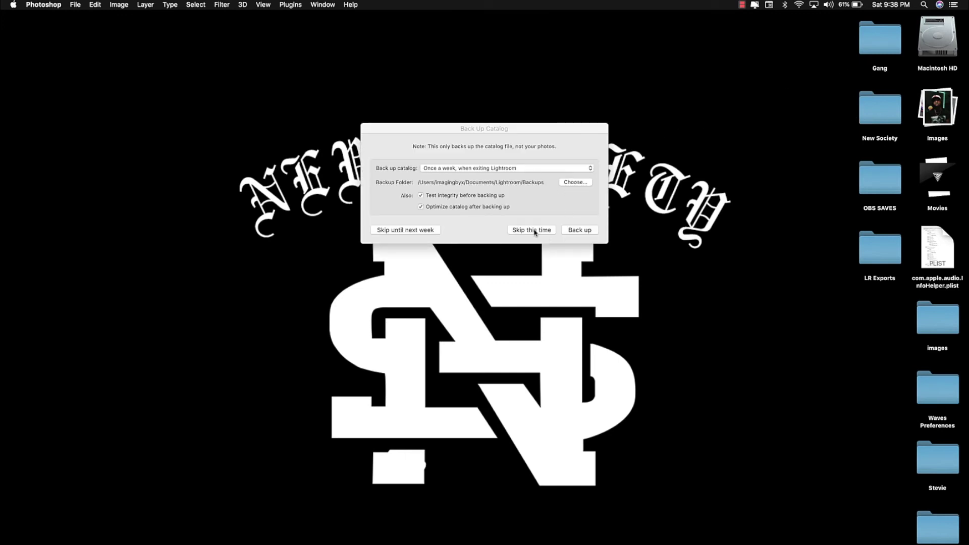
click(535, 231)
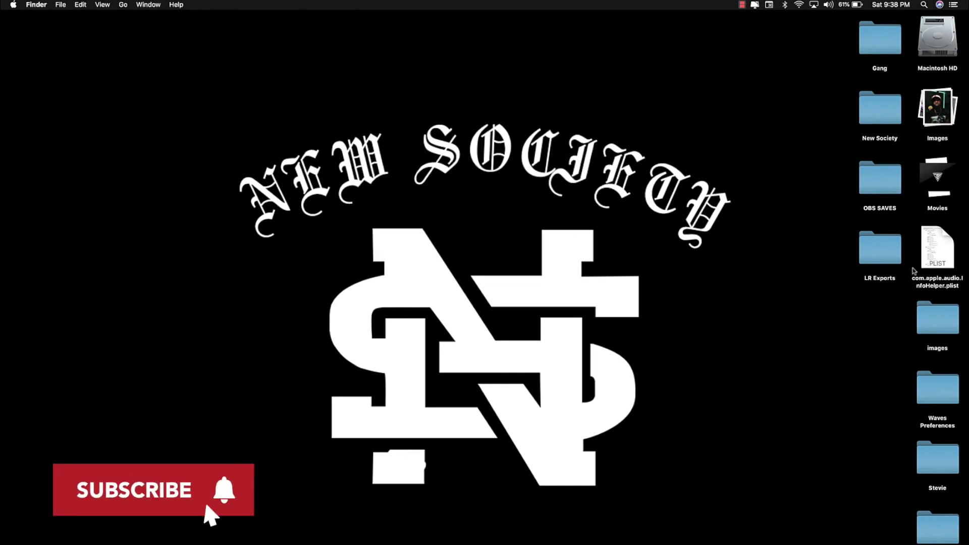
Open the desktop images folder and preview the 1080×1350 caro_01, caro_02 and caro_03 JPEGs.
click(944, 326)
double_click(944, 325)
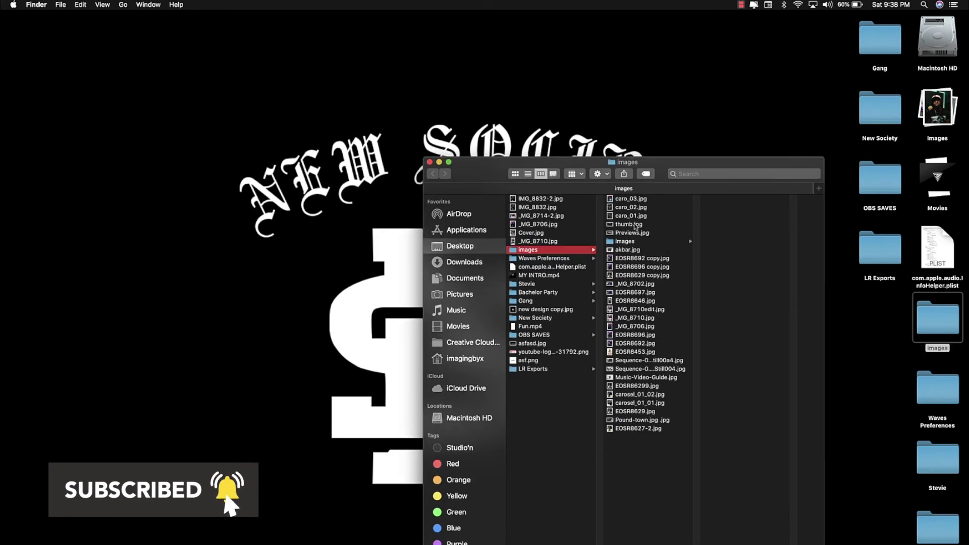
click(641, 216)
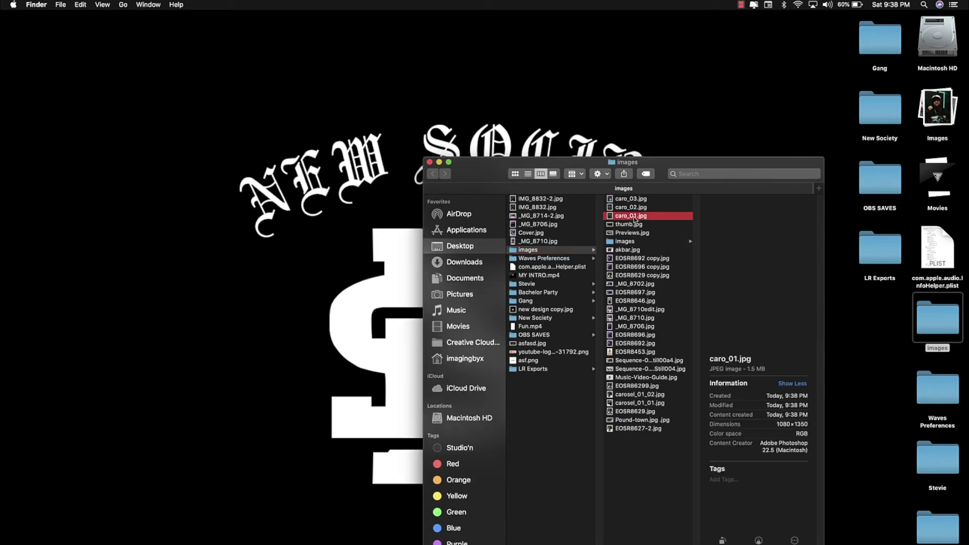
click(636, 207)
click(638, 199)
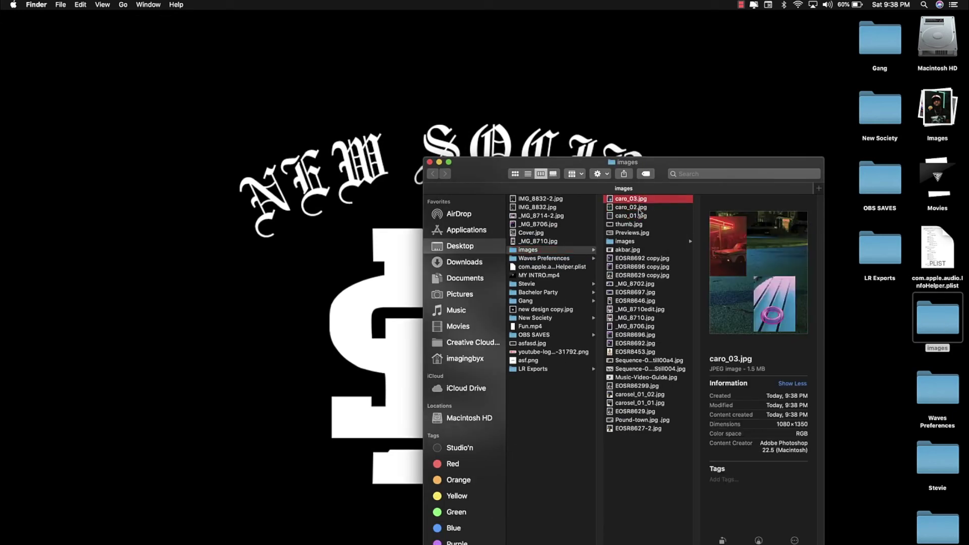
click(639, 217)
click(639, 207)
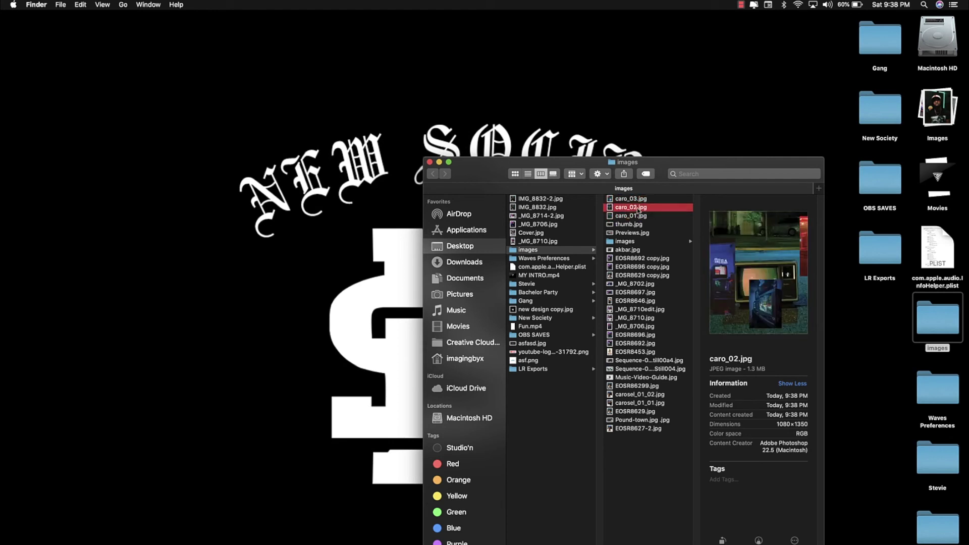